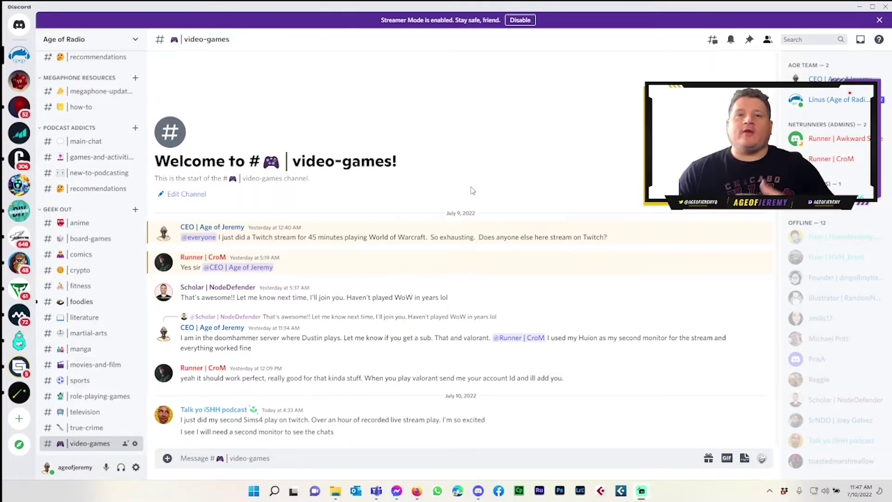
Switch to the Red Wizard Gaming Society server and open its fire-side-chat channel.
scroll(104, 388, up, 3)
scroll(105, 389, up, 4)
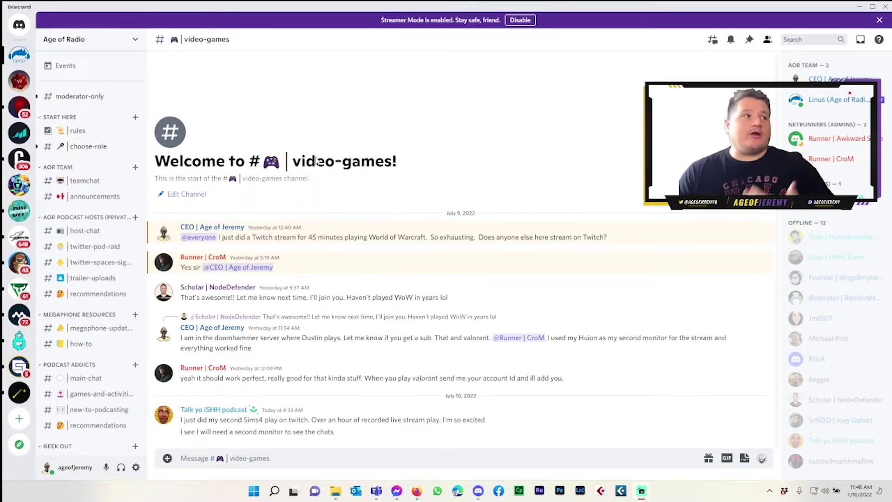
key(ctrl+alt+Down)
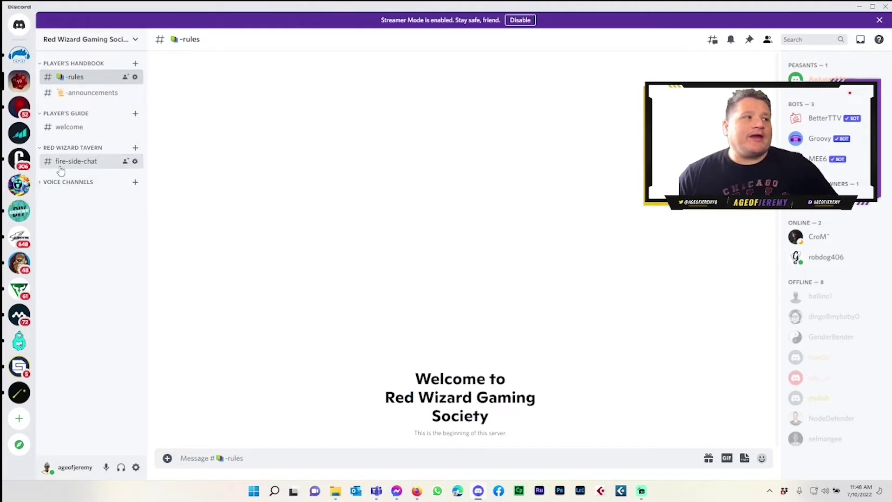
click(62, 162)
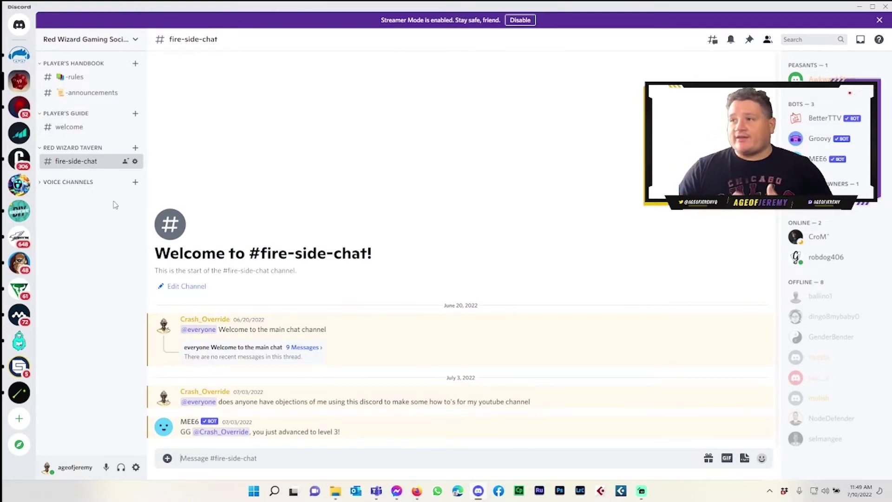
Switch to Firefox, run the "emoji unicode" search on Google and open the Full Emoji List, v14.0 page.
click(416, 491)
click(150, 8)
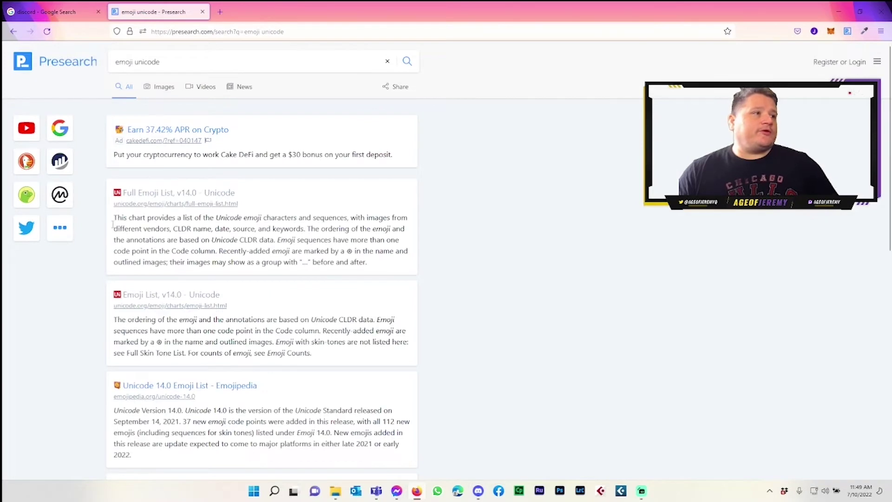
click(59, 131)
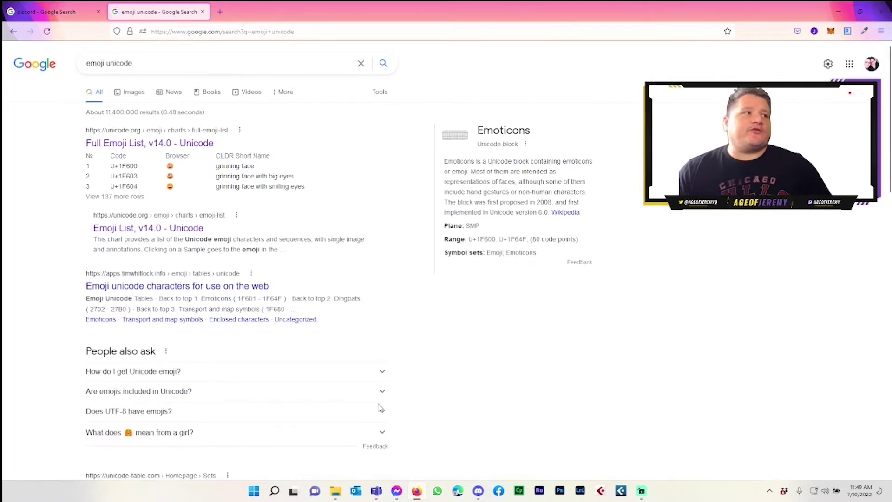
click(163, 69)
click(871, 462)
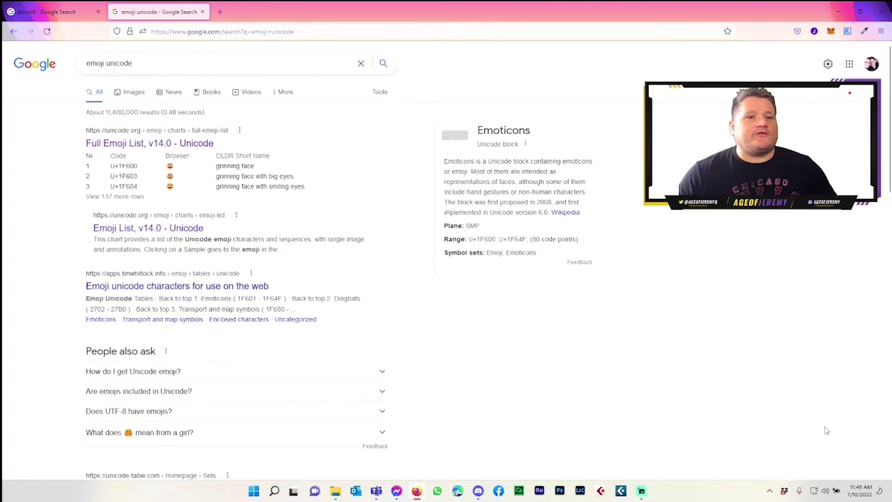
click(116, 151)
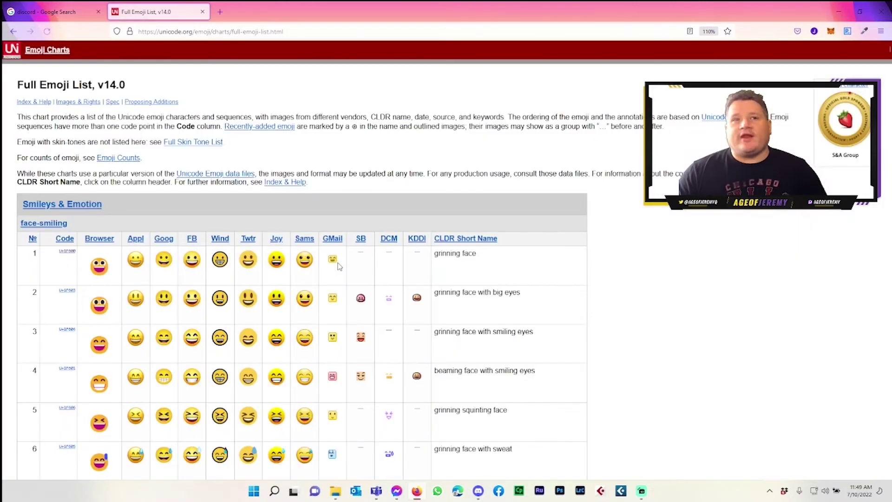
Search the emoji list for "fire" and select the fire emoji in the Browser column.
scroll(358, 309, down, 2)
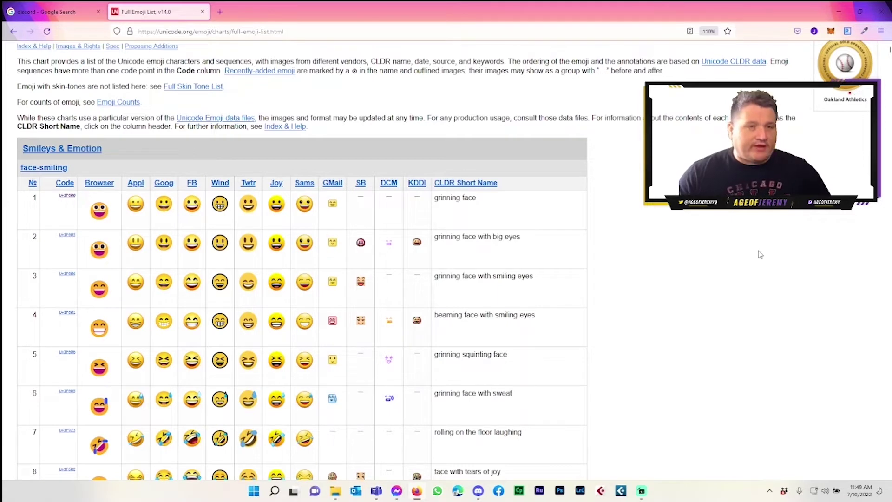
key(ctrl+f)
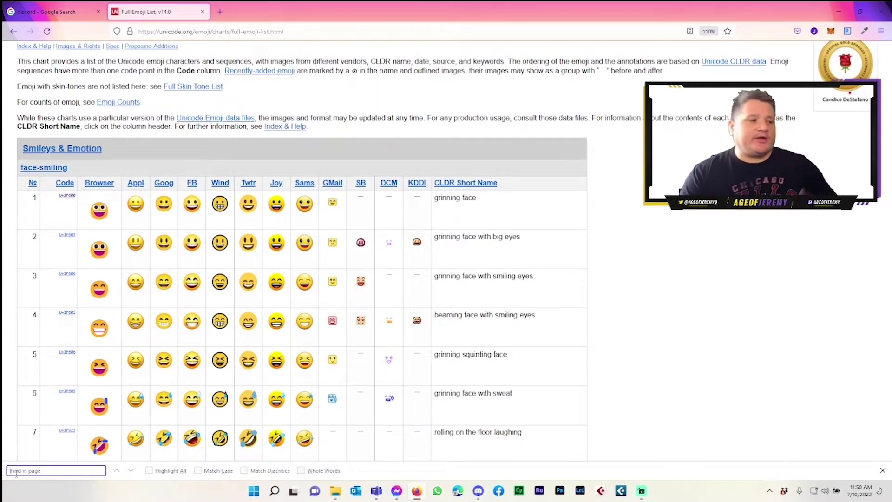
scroll(28, 50, up, 2)
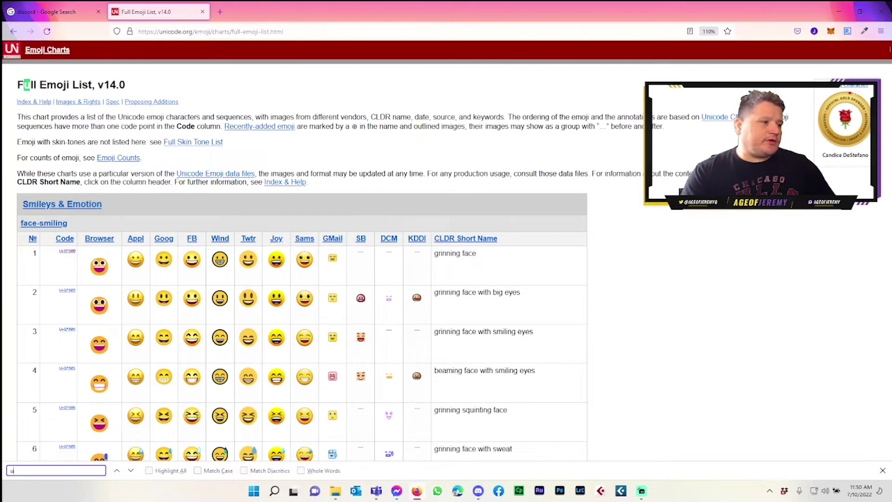
text(fire)
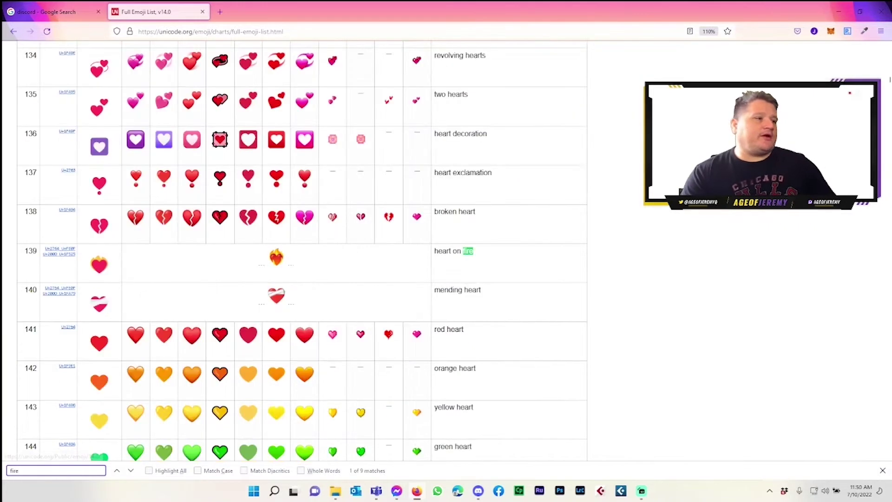
key(Return)
key(Return)
key(Return)
key(Return)
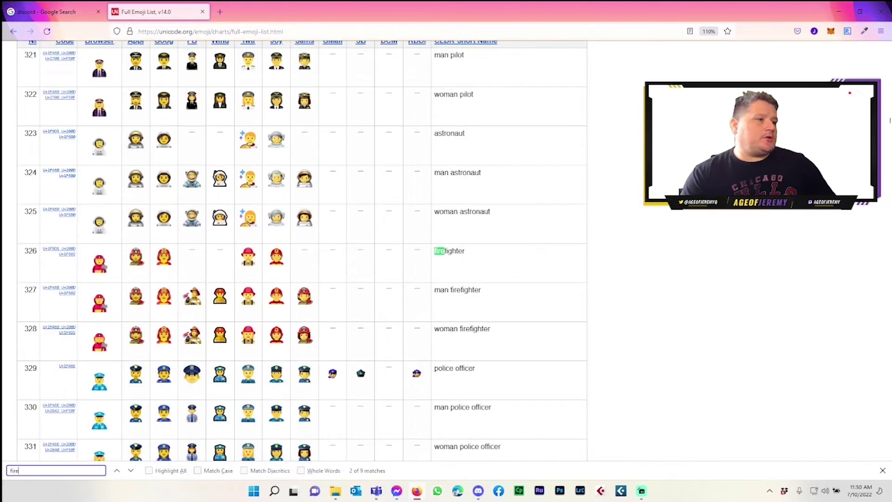
key(Return)
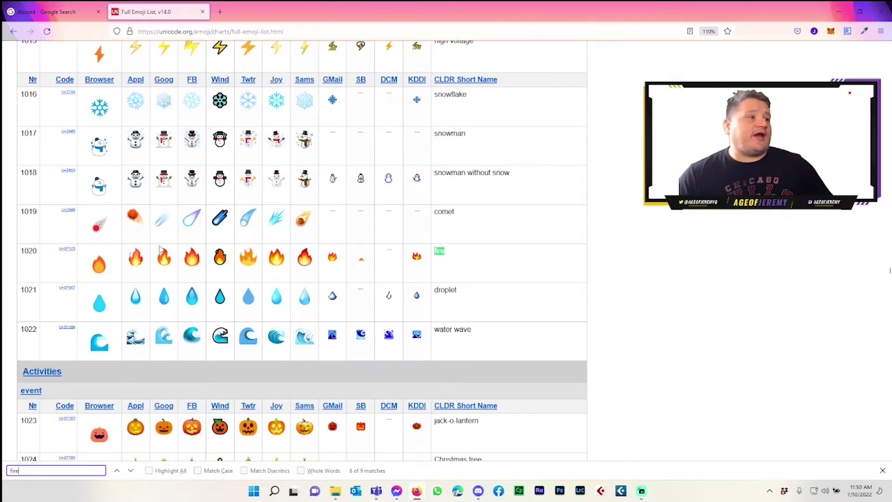
double_click(87, 259)
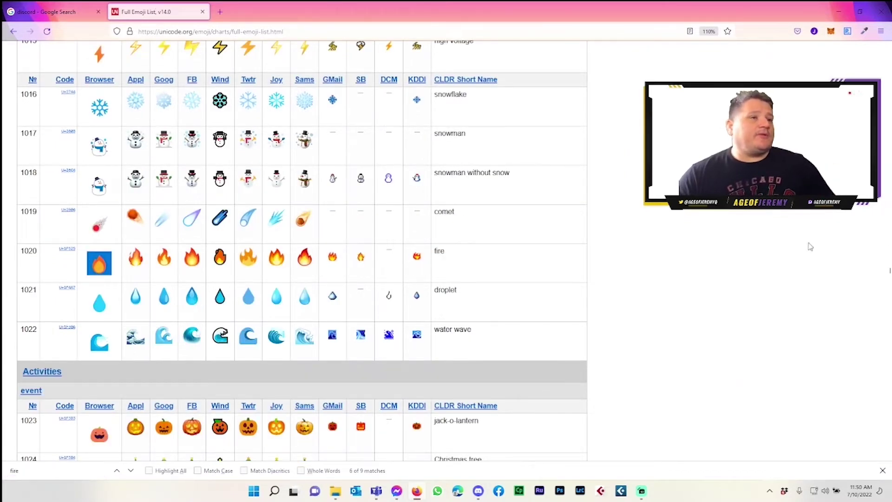
Search the emoji list for "chat" and "talk".
double_click(28, 471)
text(chat)
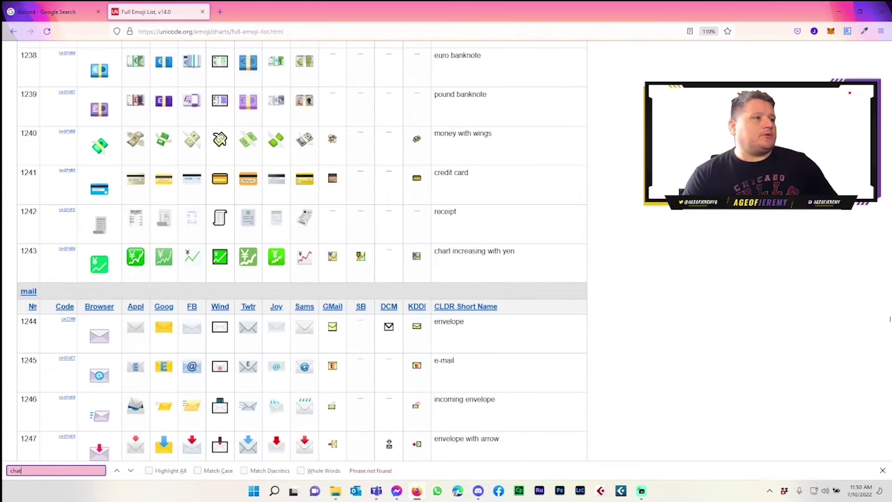
key(BackSpace)
key(BackSpace)
key(BackSpace)
key(BackSpace)
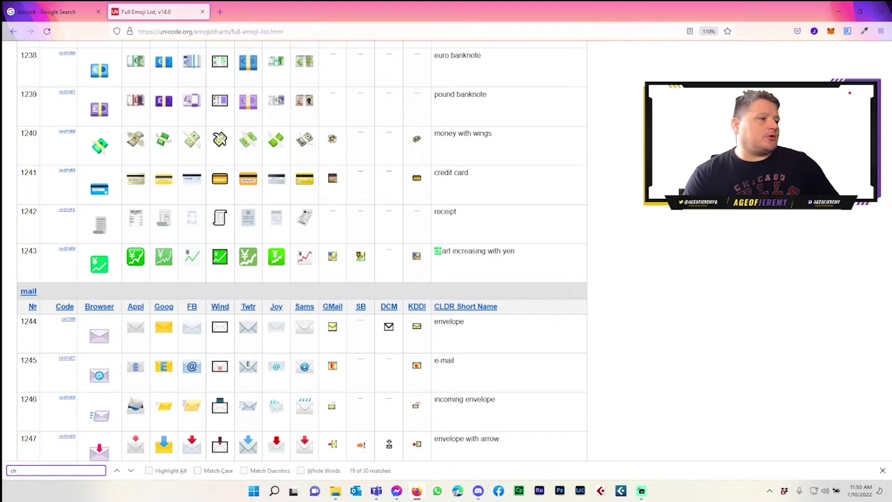
text(talk)
key(BackSpace)
key(BackSpace)
key(BackSpace)
key(BackSpace)
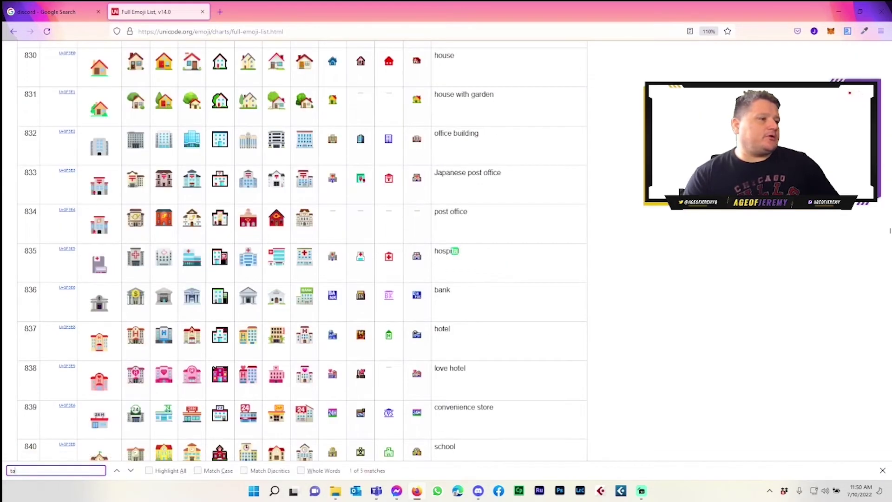
Search the emoji list for "speaker" and look through the sound emojis.
text(chat)
key(BackSpace)
key(BackSpace)
key(BackSpace)
key(BackSpace)
text(speaker)
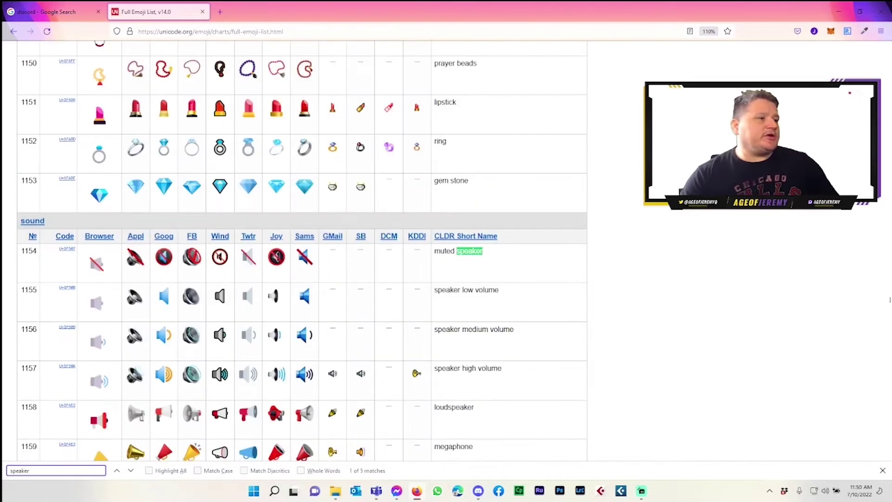
scroll(137, 383, down, 2)
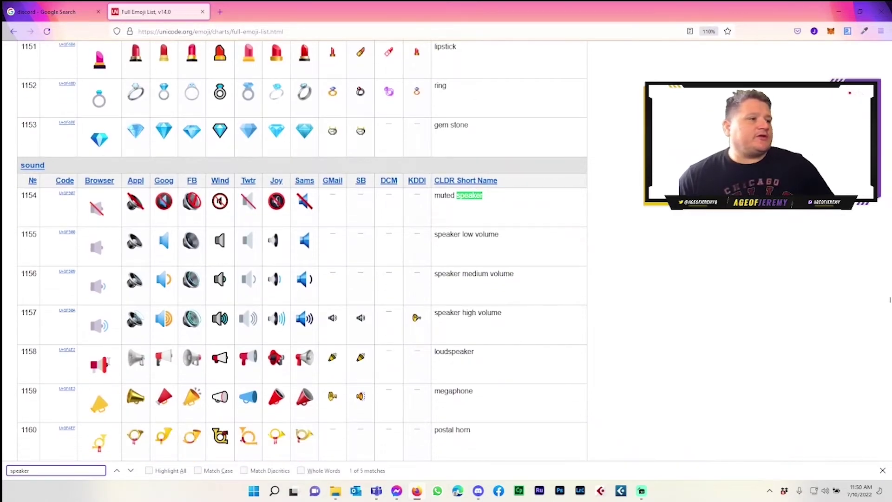
Check the channel in Discord, return to Firefox, search the emoji list for "bubb" and select the thought balloon emoji.
click(478, 490)
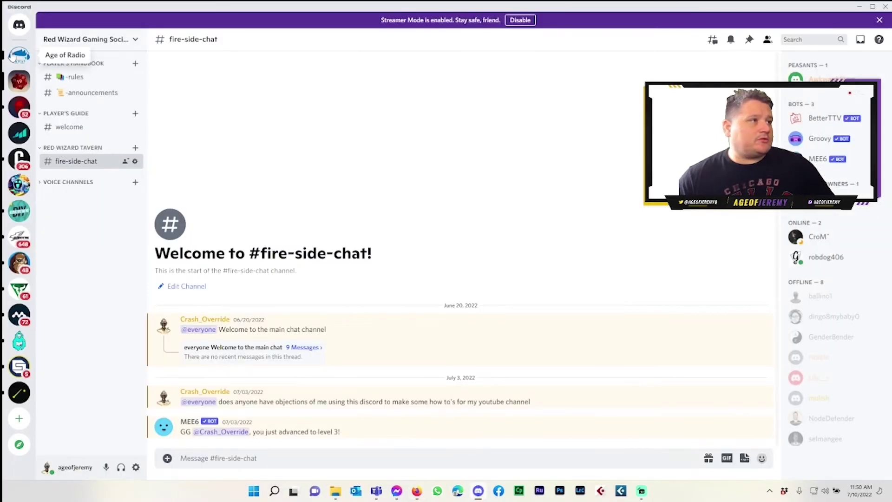
key(alt+Tab)
text(bu)
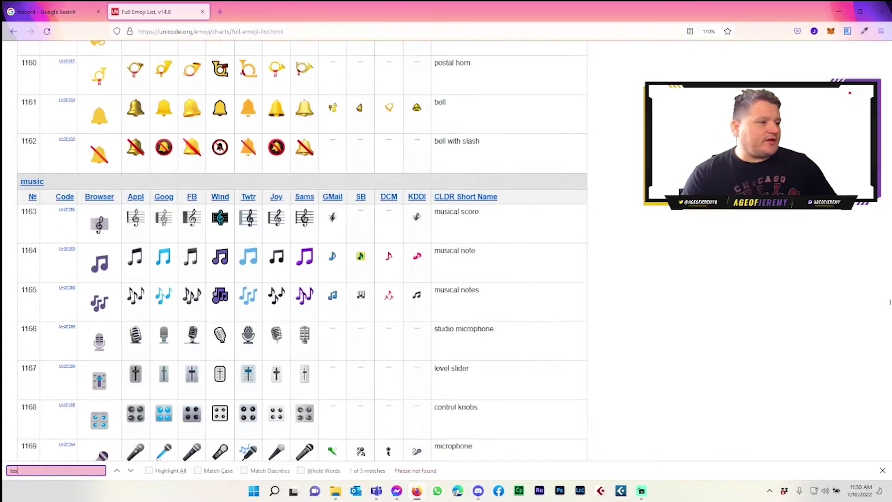
text(bb)
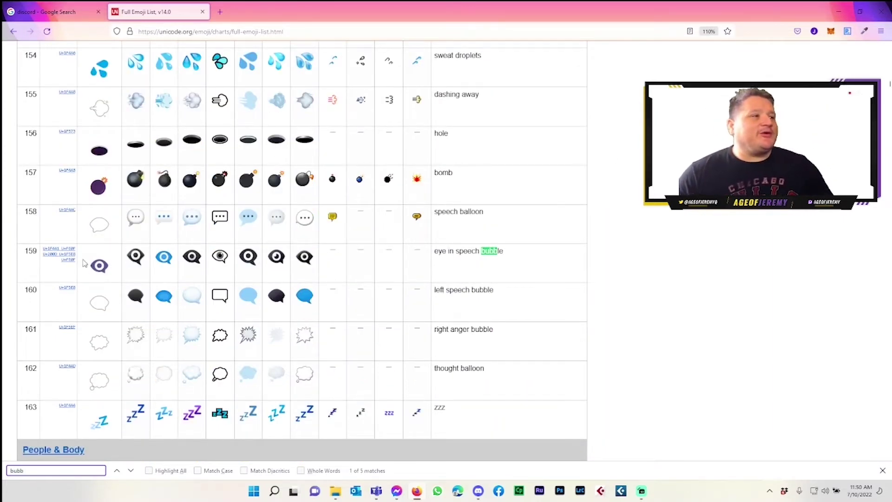
double_click(100, 381)
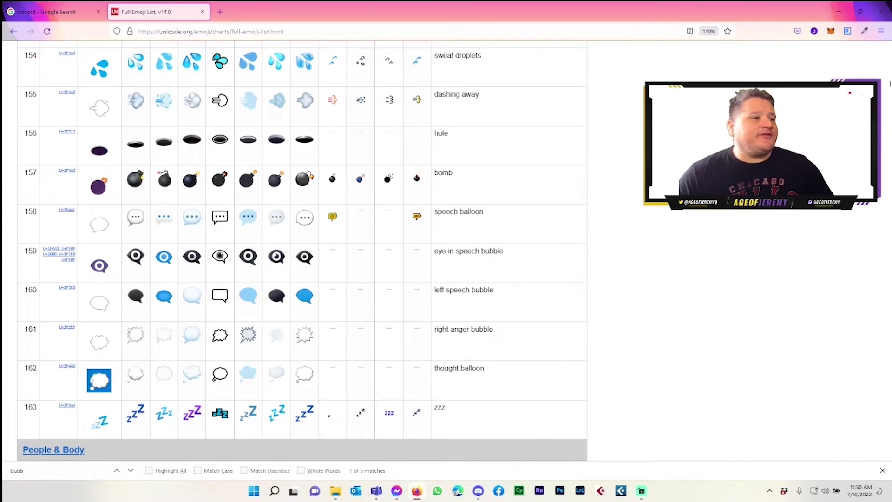
click(100, 342)
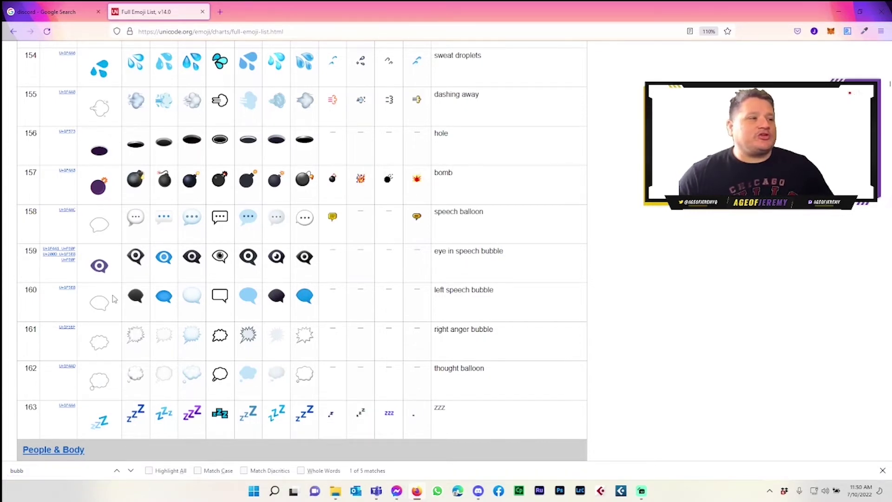
Search the emoji list for "fire" again and copy the fire emoji from the Browser column.
key(ctrl+f)
text(fire)
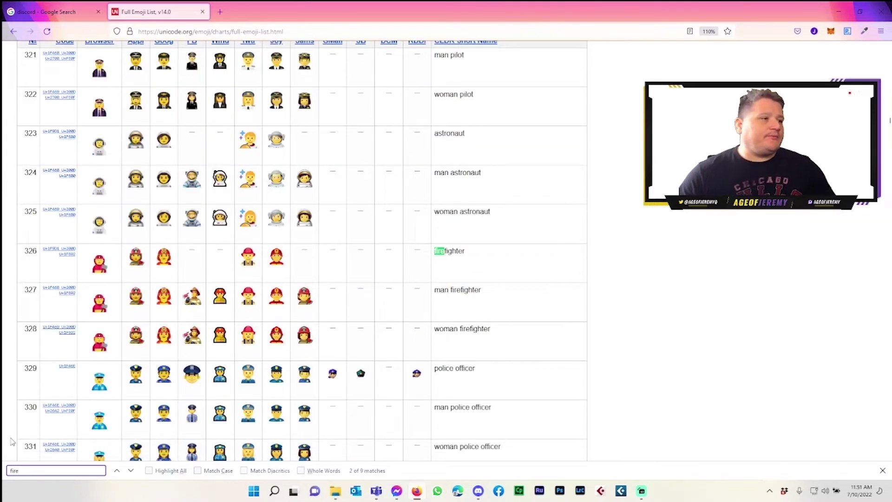
scroll(212, 307, down, 3)
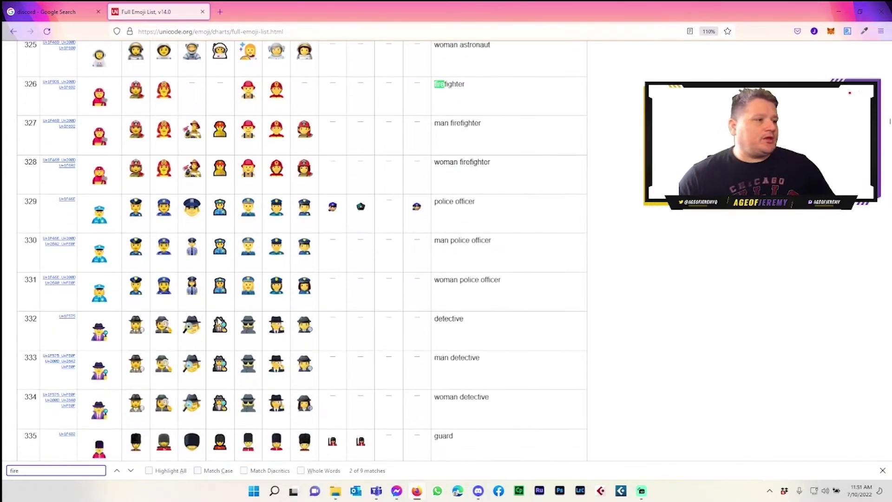
key(Return)
key(Return)
key(Return)
key(Return)
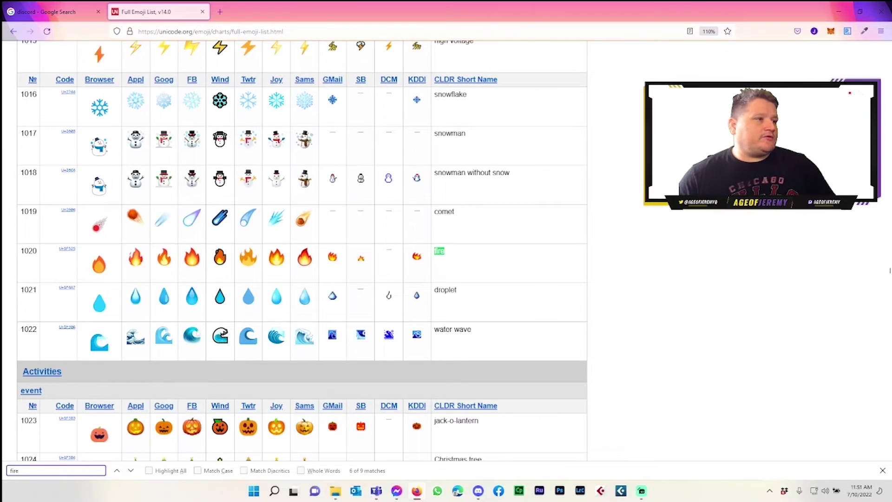
double_click(102, 264)
right_click(105, 265)
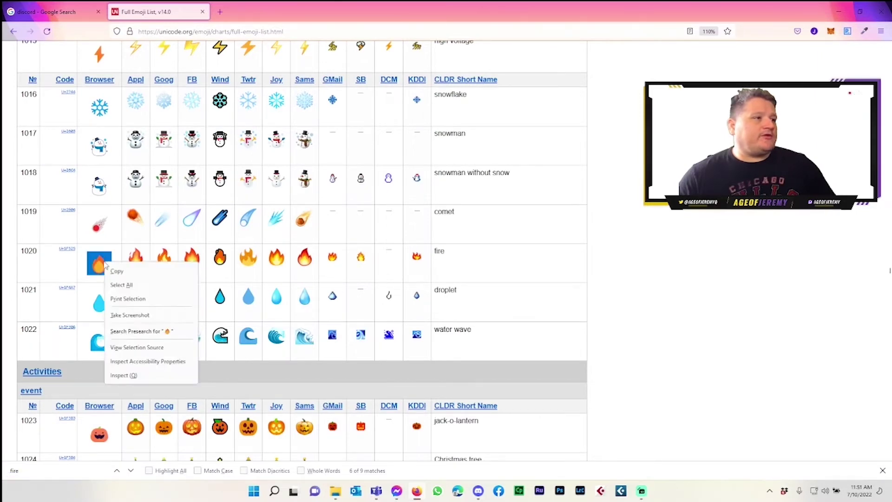
click(117, 271)
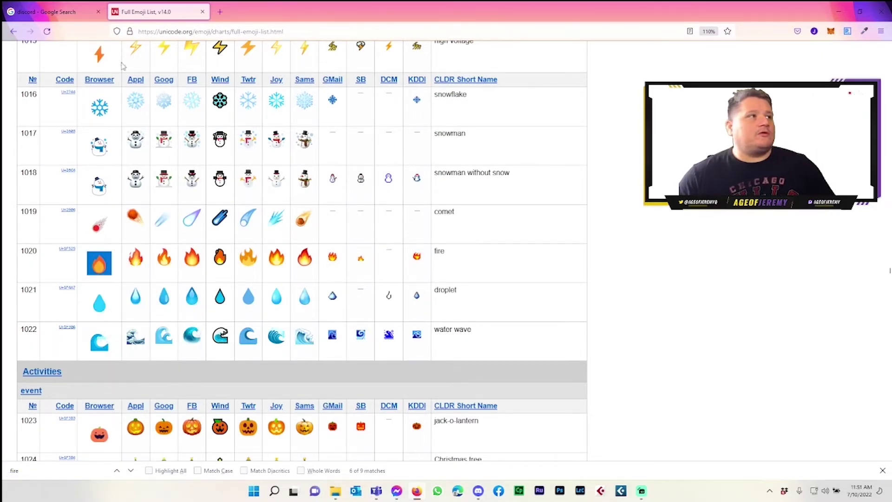
click(51, 12)
click(148, 11)
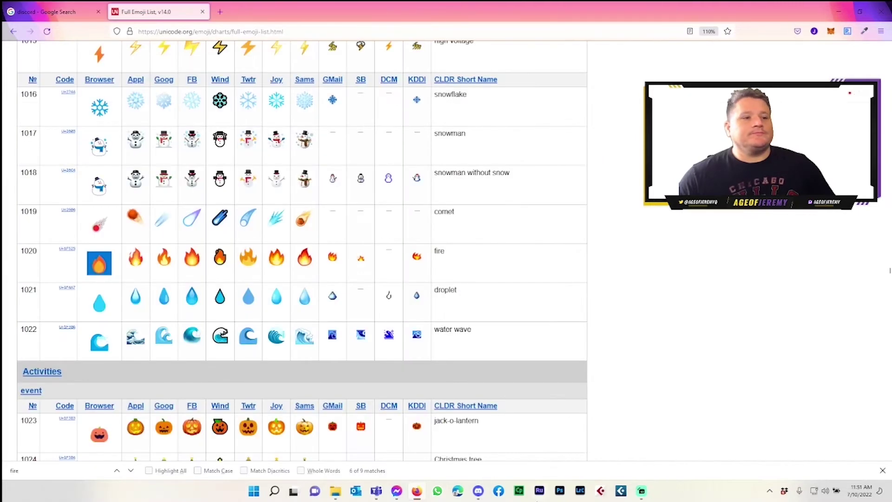
Switch to Discord, put the copied fire emoji before the fire-side-chat channel's name without a hyphen between them, and save the change.
click(478, 491)
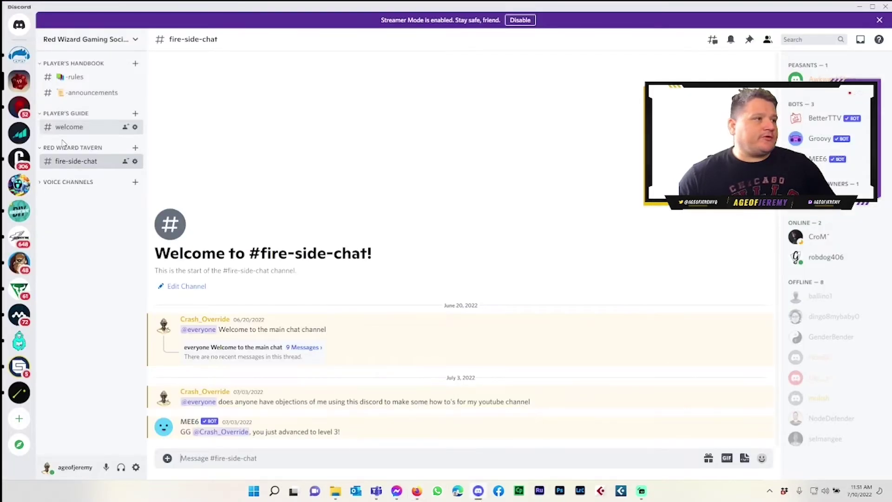
right_click(72, 161)
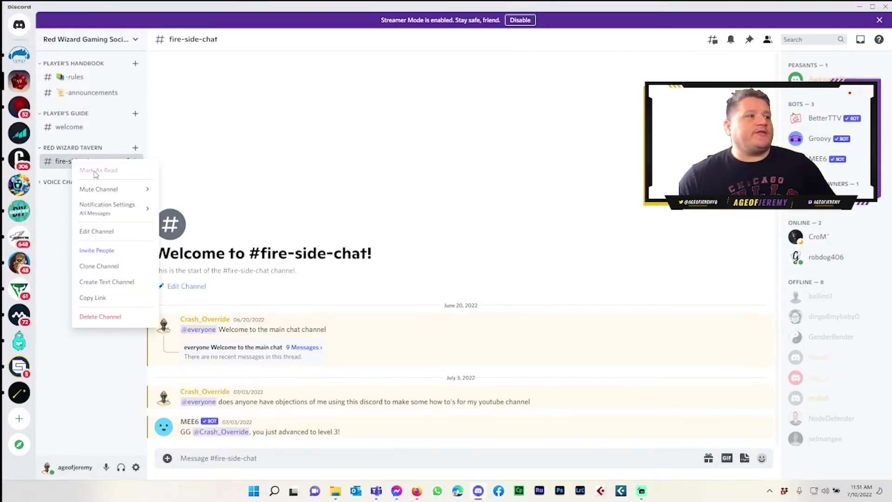
click(111, 231)
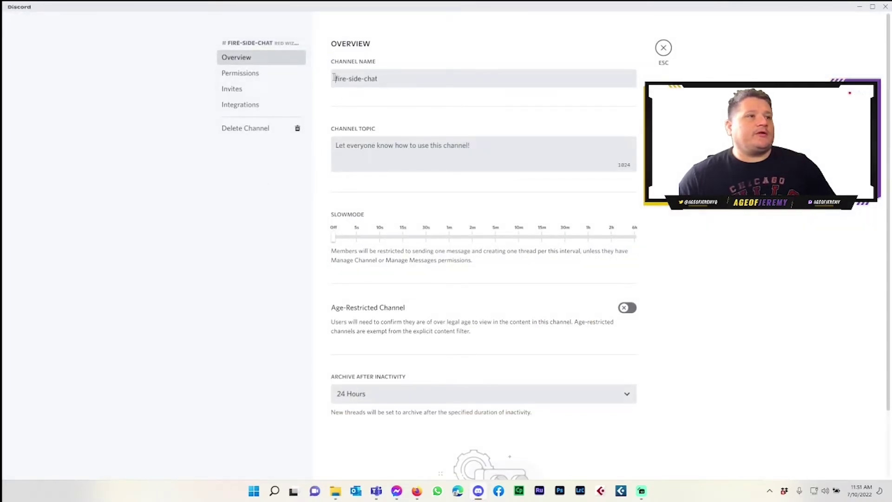
key(ctrl+v)
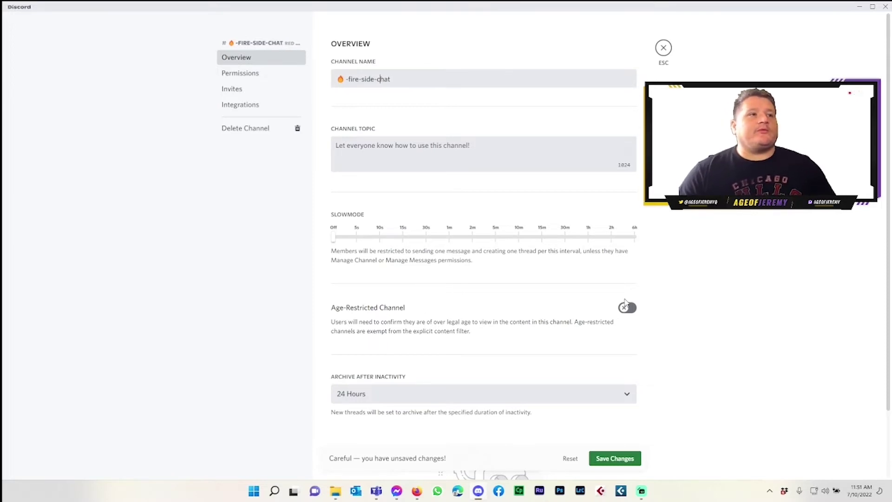
key(BackSpace)
text(at)
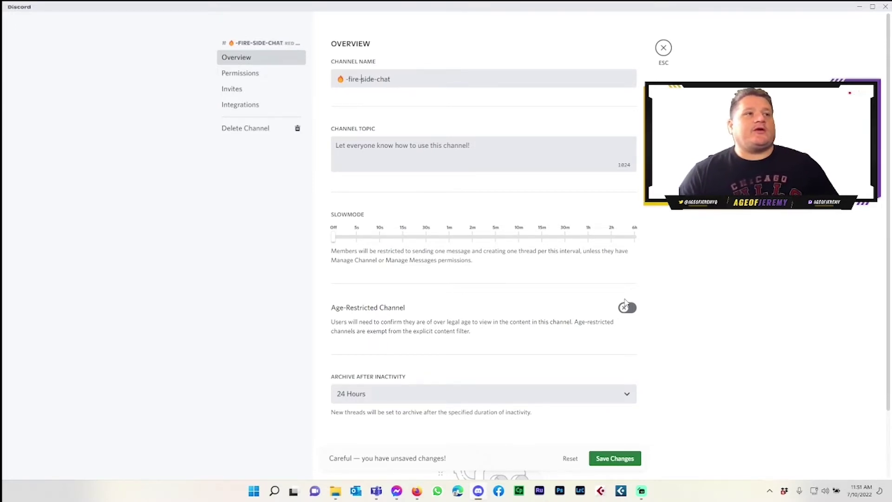
key(BackSpace)
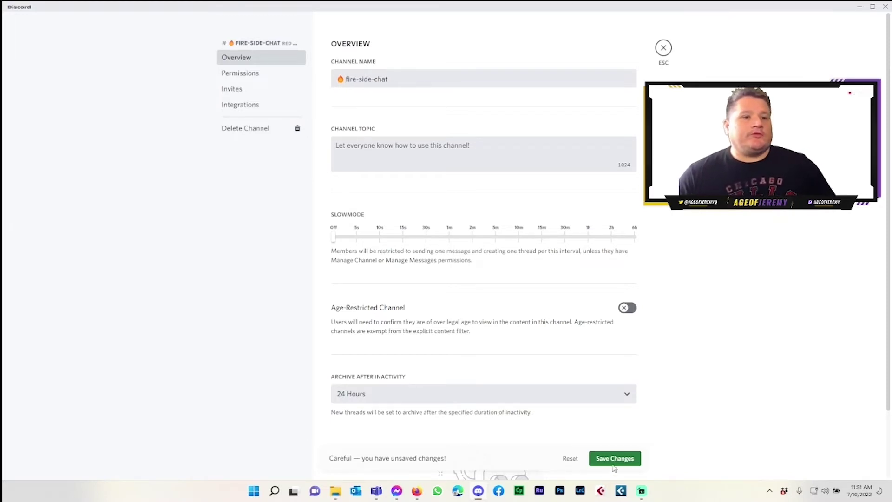
click(631, 457)
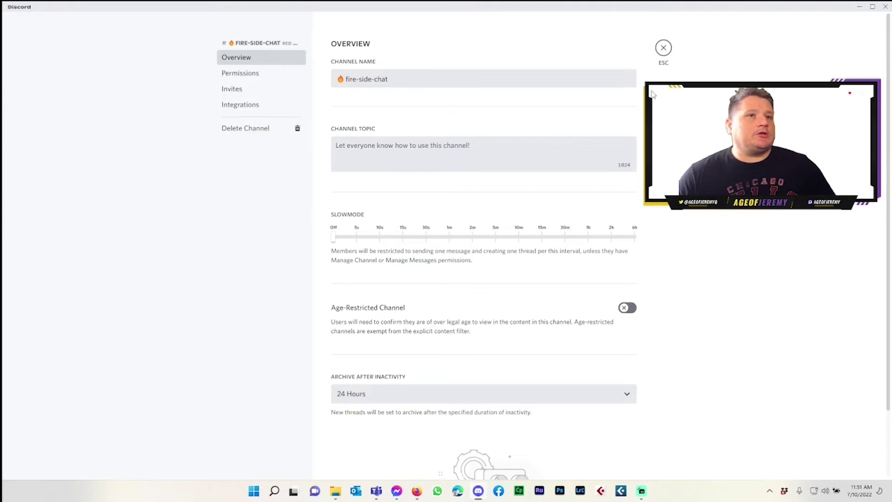
click(663, 47)
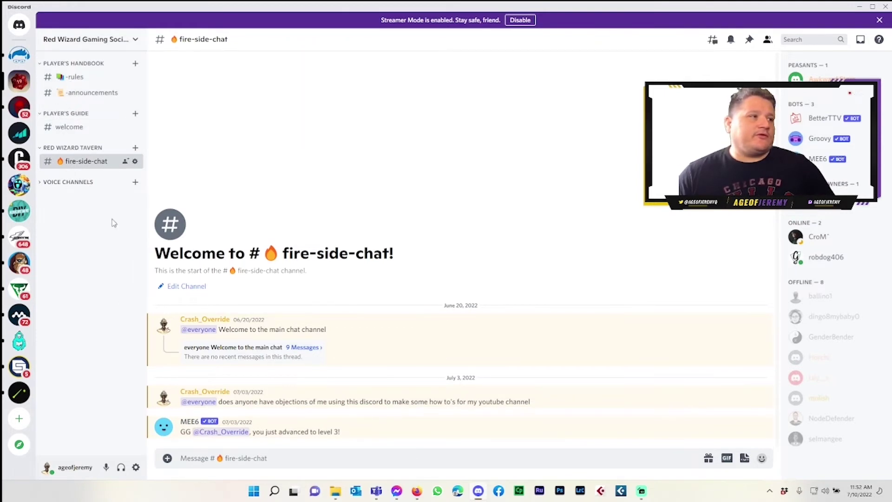
Review the fire-side-chat channel's name in its settings, close them, and look at another server for comparison.
right_click(85, 162)
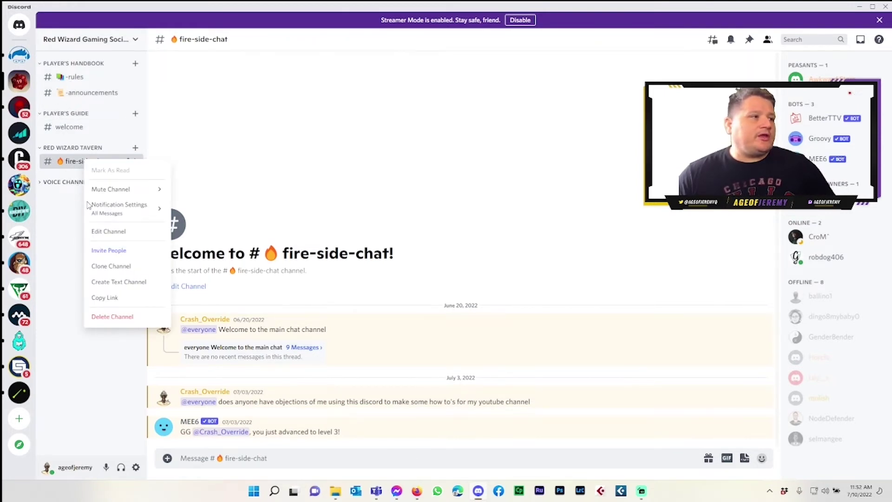
click(118, 232)
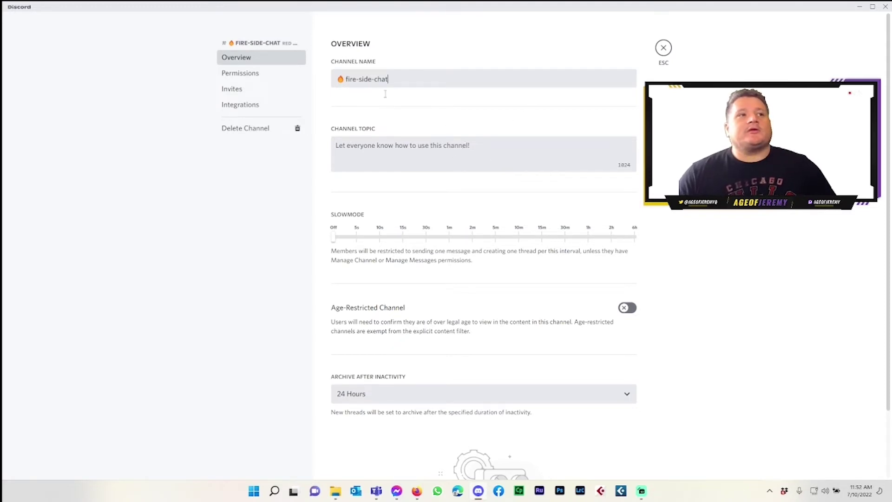
click(663, 47)
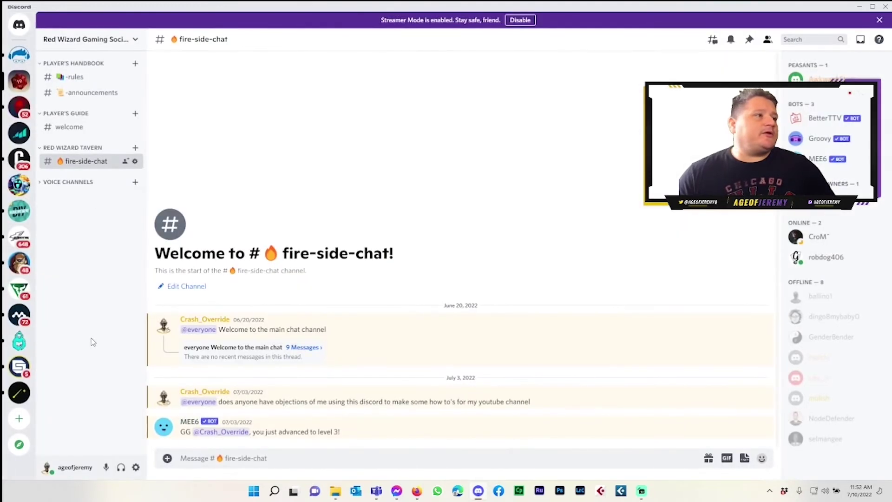
click(14, 57)
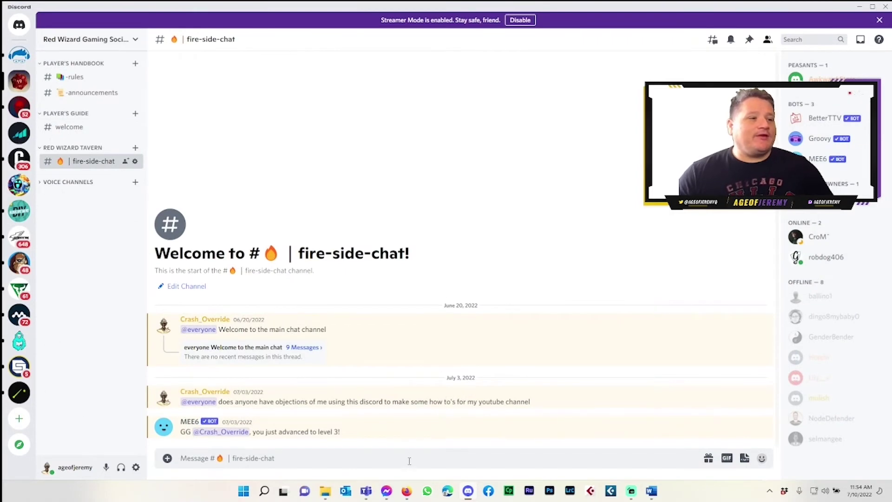
Switch to Firefox, view the vertical bar character in the Wikipedia article "Vertical bar", and return to Discord.
click(406, 491)
click(218, 13)
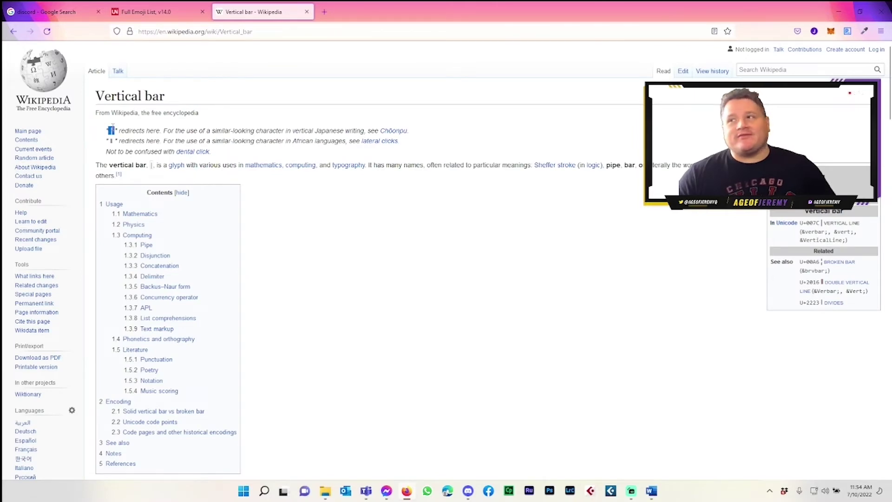
key(ctrl+Page_Up)
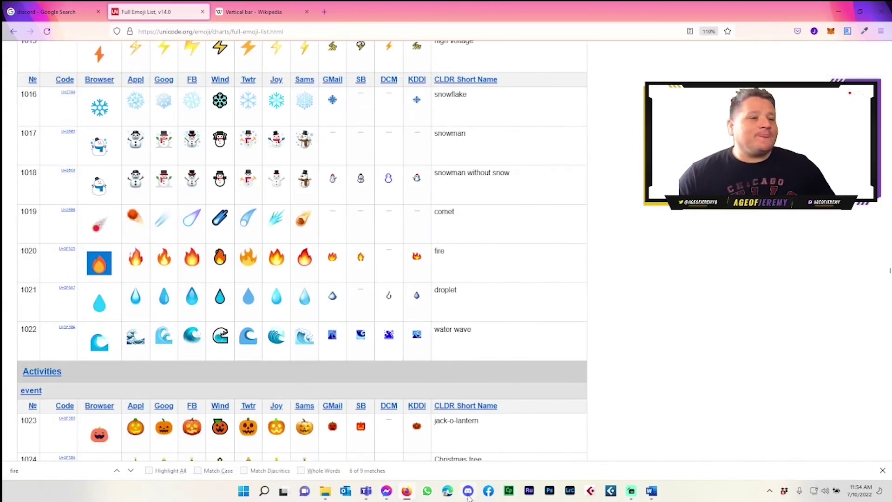
key(alt+Tab)
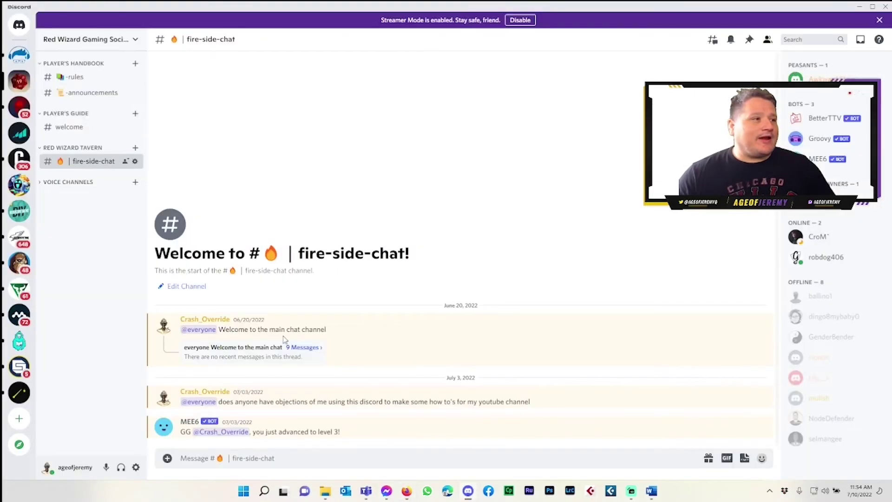
Try removing the fire emoji from the fire-side-chat channel's name, undo the removal, and leave the channel settings.
right_click(80, 168)
click(177, 203)
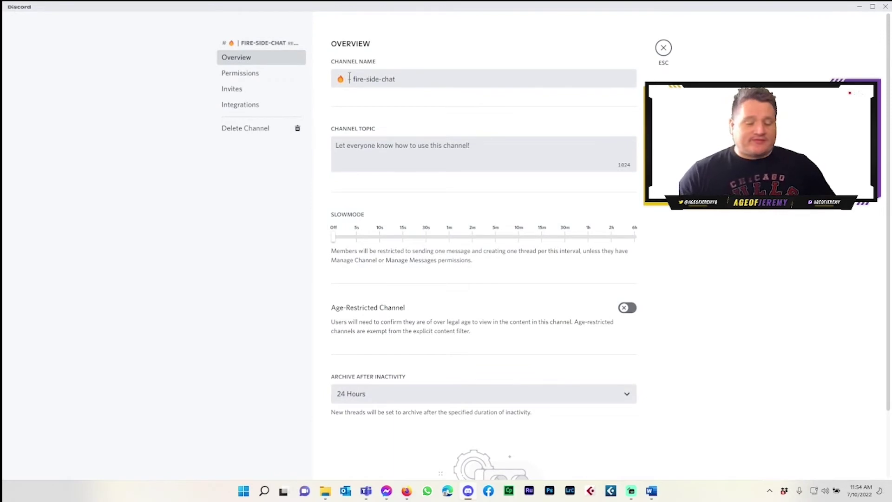
click(350, 79)
key(BackSpace)
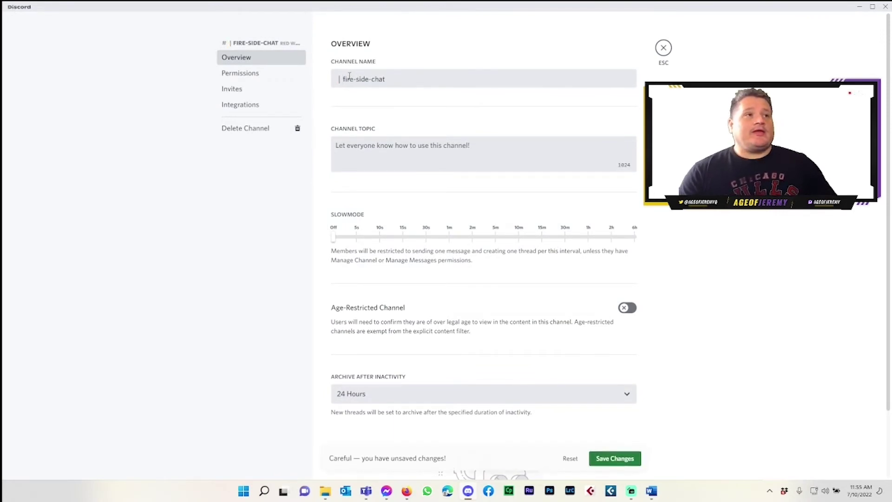
key(ctrl+z)
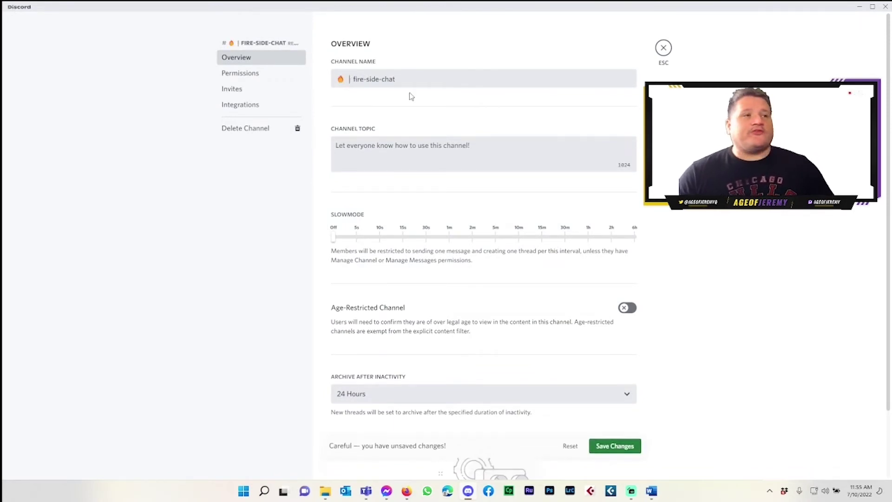
click(663, 47)
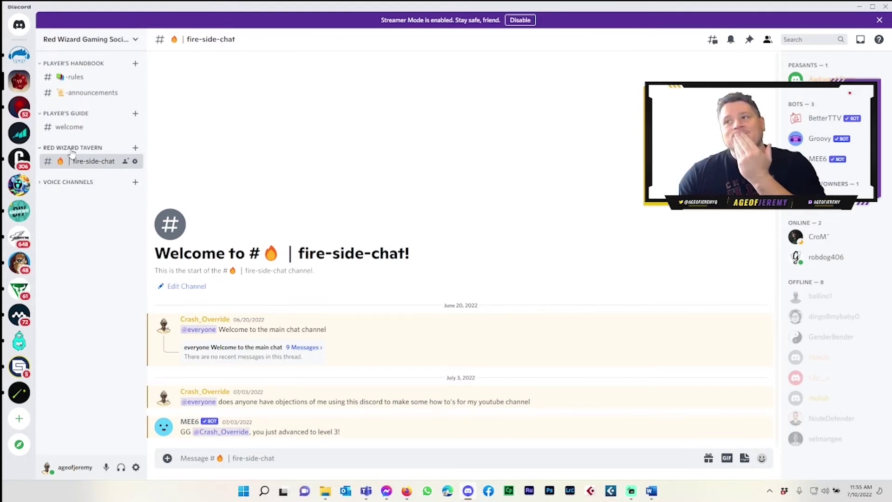
Create a text channel named "find-to-party" in the Red Wizard Tavern category.
right_click(136, 154)
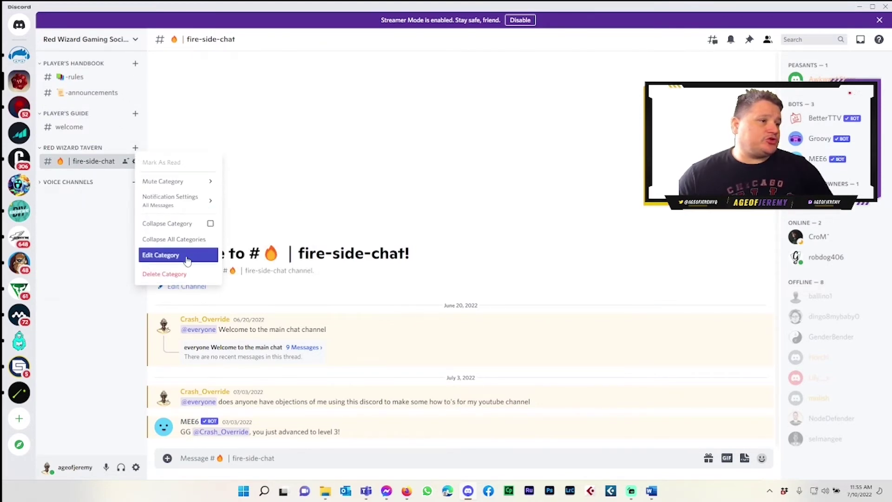
click(135, 233)
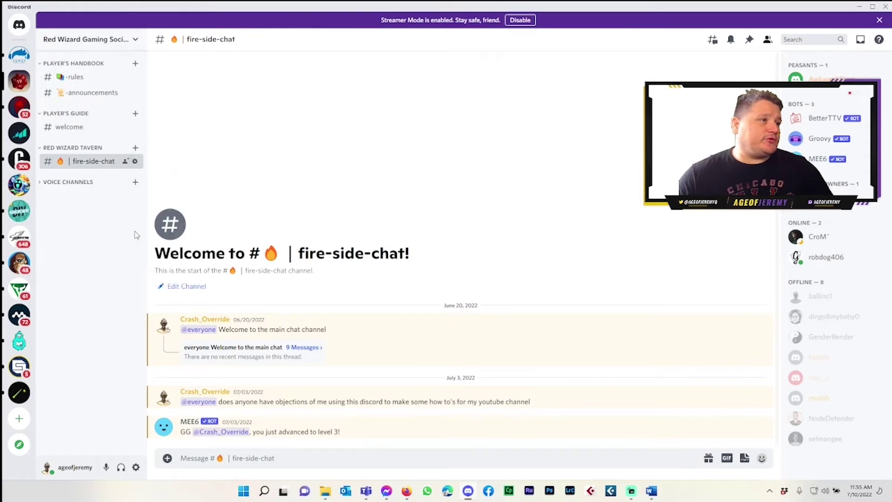
click(135, 148)
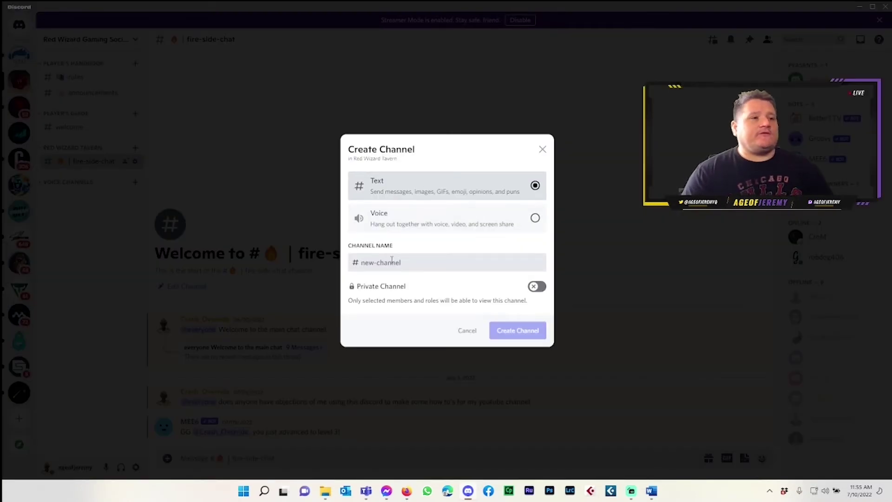
text(por)
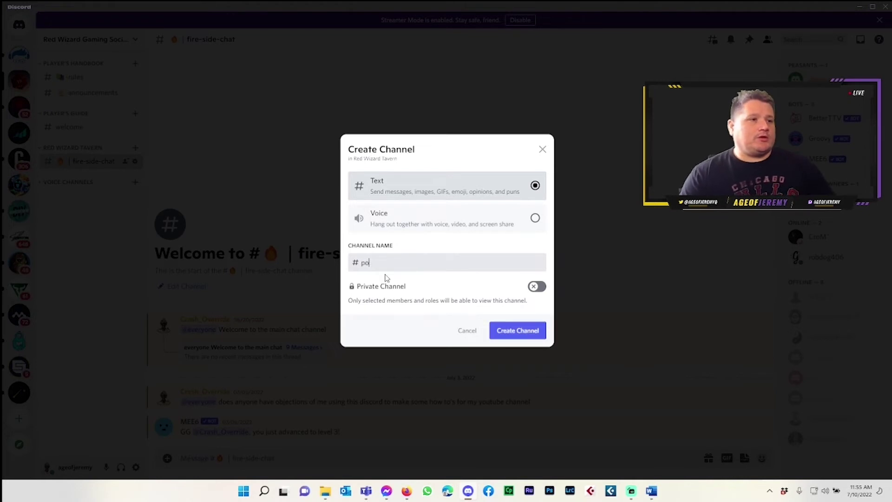
key(BackSpace)
key(BackSpace)
text(find-)
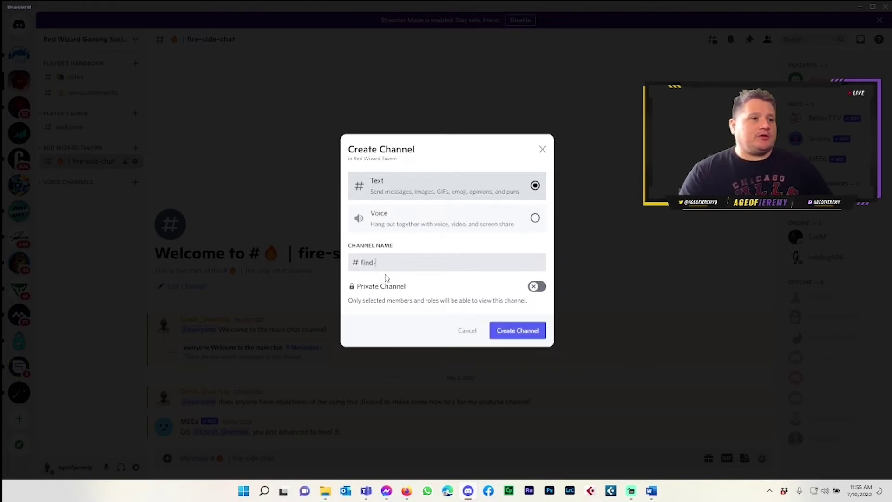
text(to)
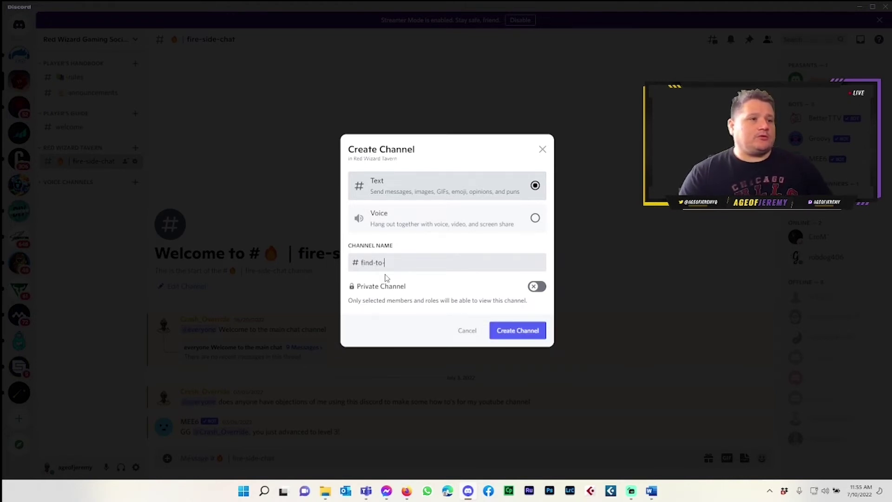
text(-party)
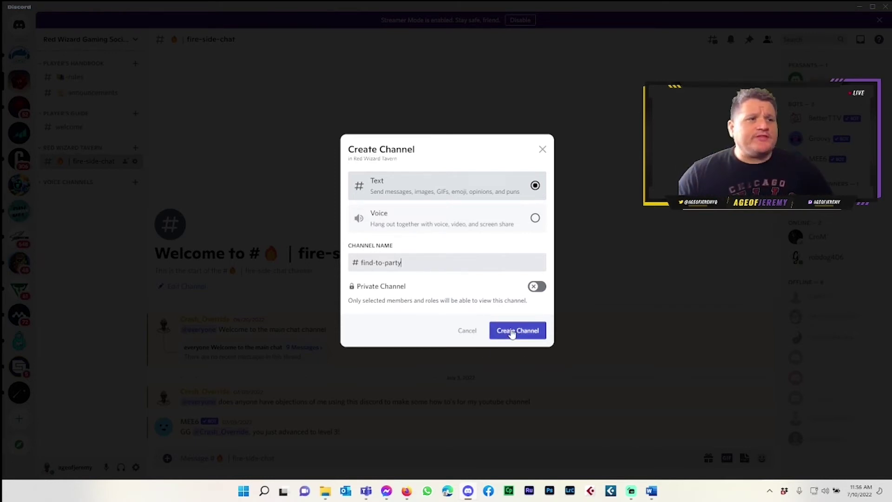
click(511, 331)
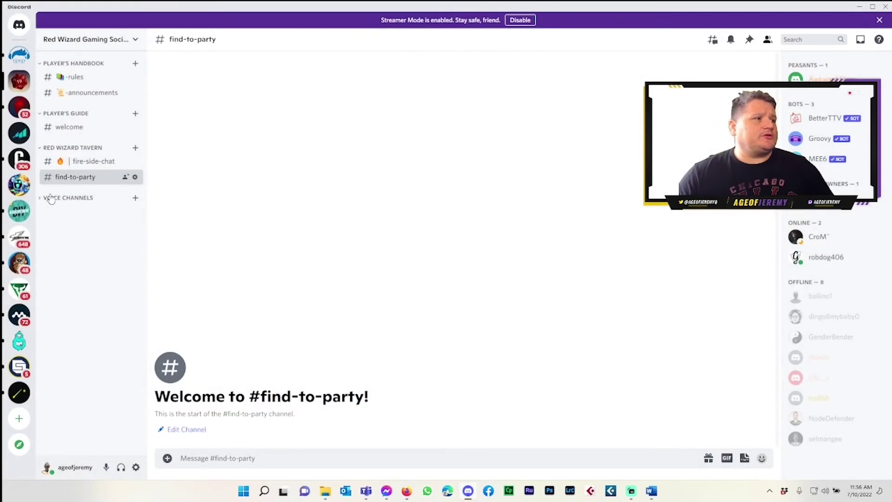
Copy the vertical bar separator from the fire-side-chat channel's name and close the channel settings.
right_click(77, 174)
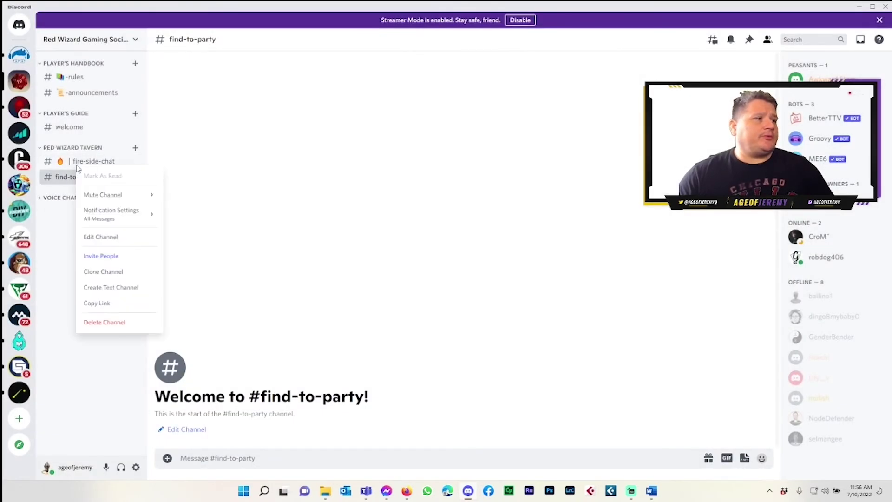
click(103, 238)
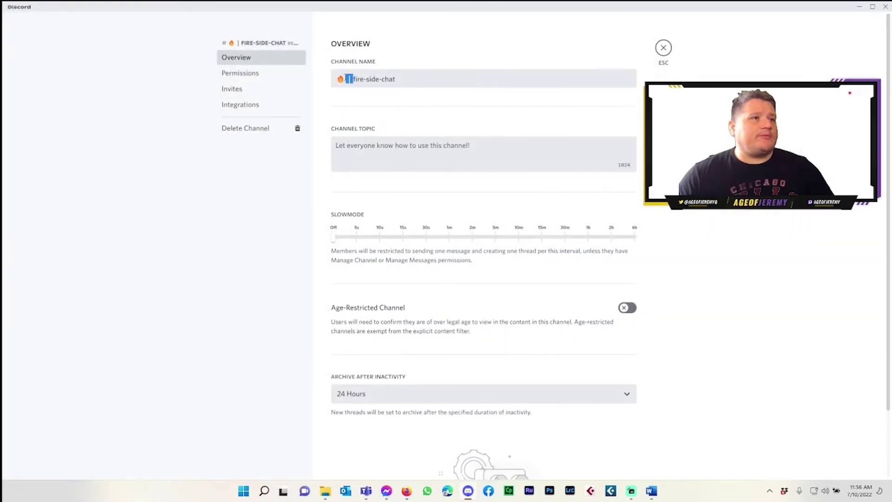
right_click(351, 79)
click(369, 141)
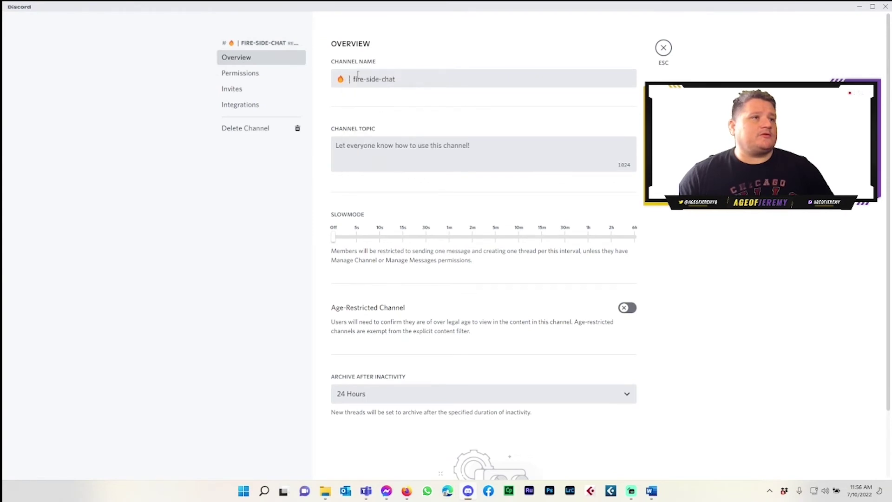
right_click(349, 79)
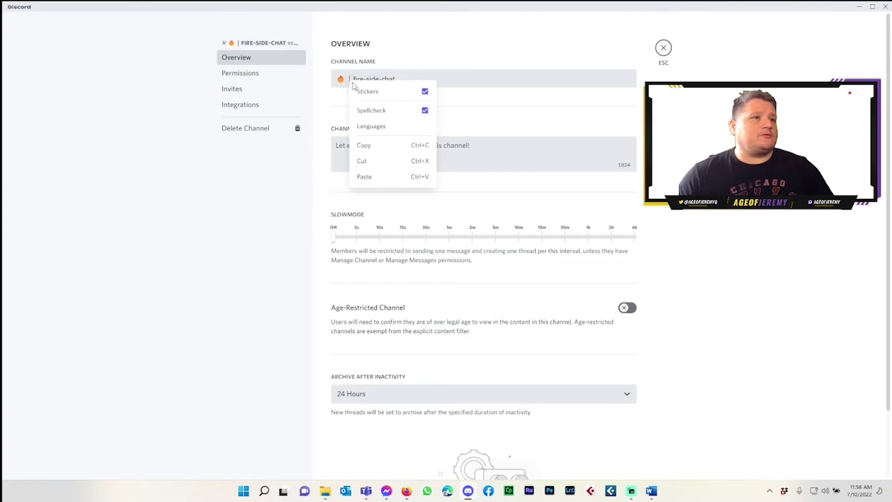
click(346, 71)
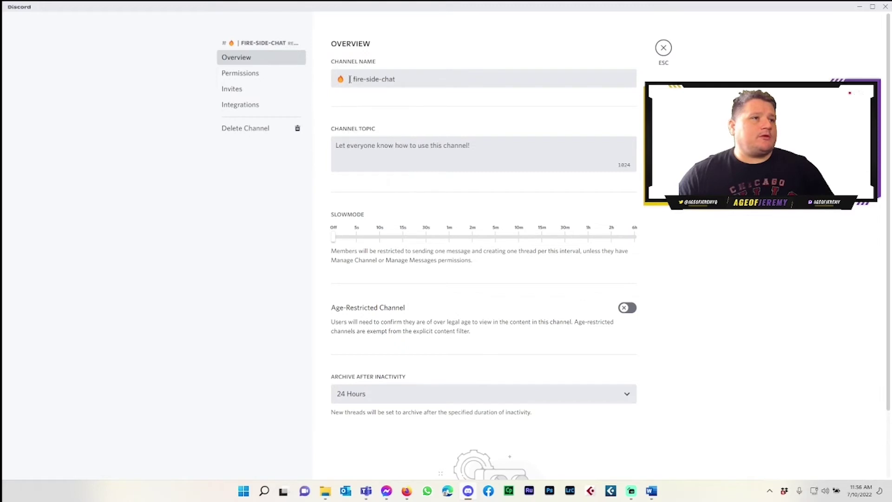
double_click(349, 79)
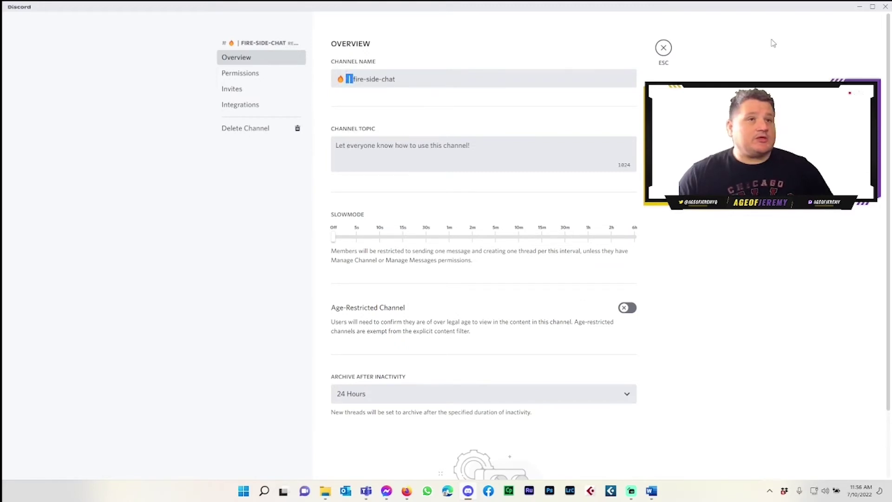
click(665, 48)
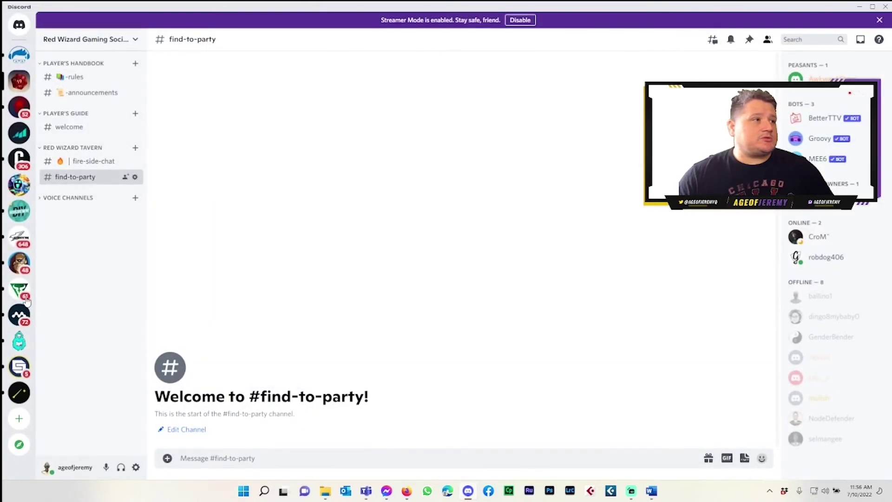
Paste the vertical bar separator at the start of the find-to-party channel's name, save the change and leave the channel settings.
right_click(69, 177)
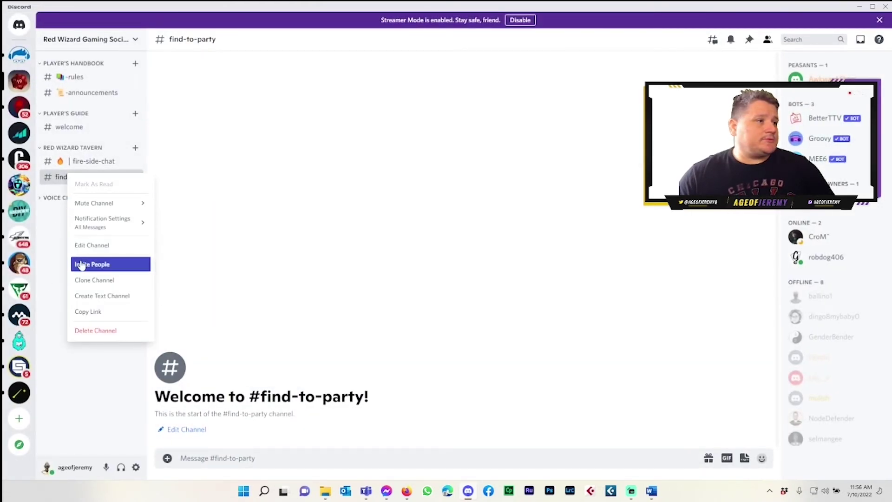
click(80, 247)
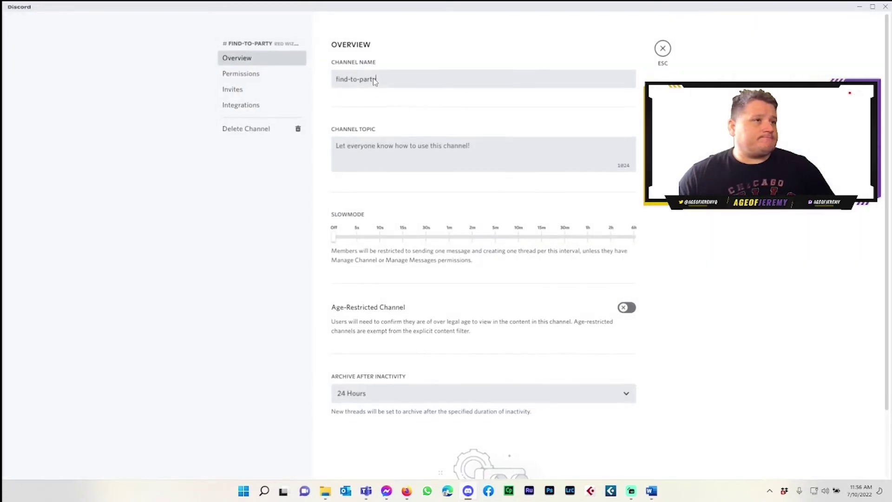
click(336, 78)
key(ctrl+v)
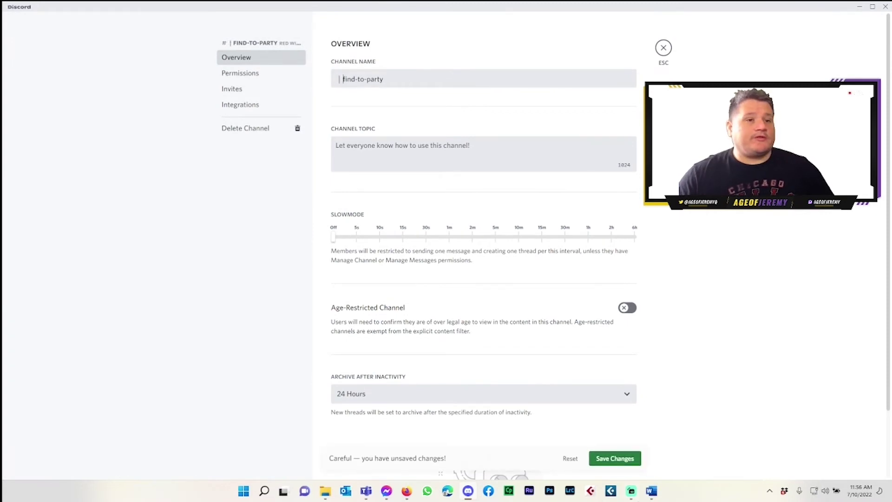
click(596, 457)
key(Escape)
Switch to Firefox and search the Full Emoji List page for a group emoji using the terms "people" and "family".
click(405, 492)
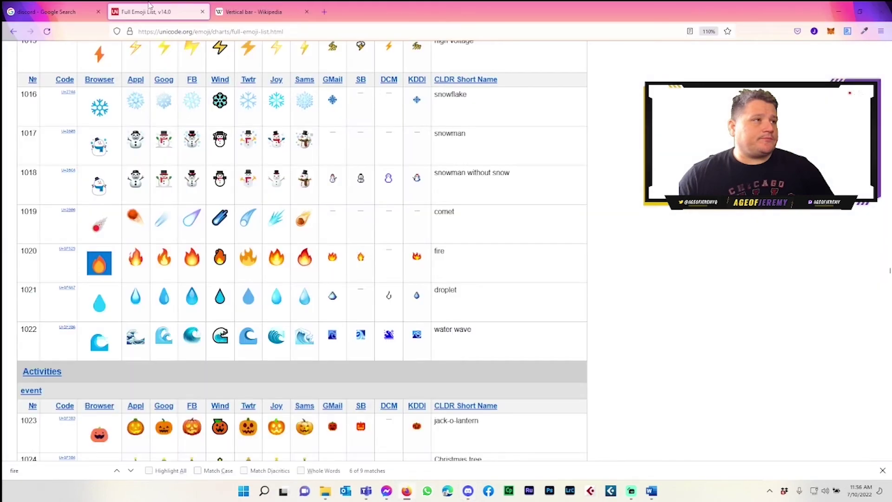
key(ctrl+f)
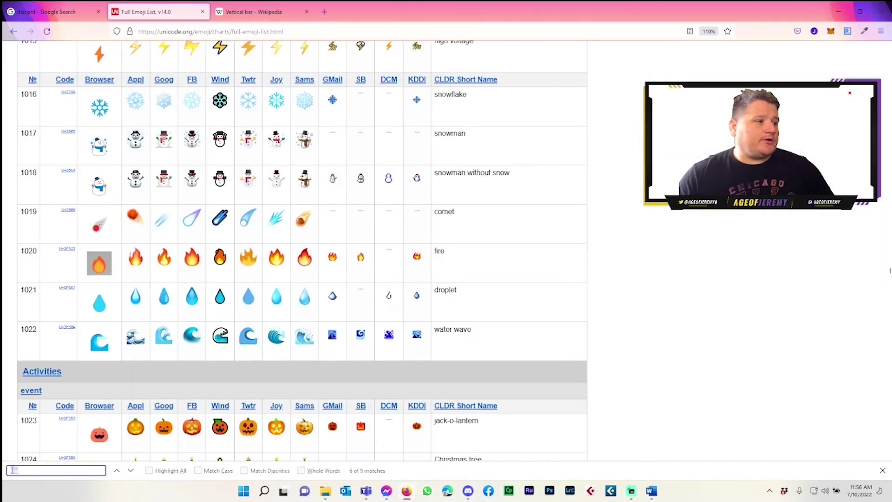
text(pe)
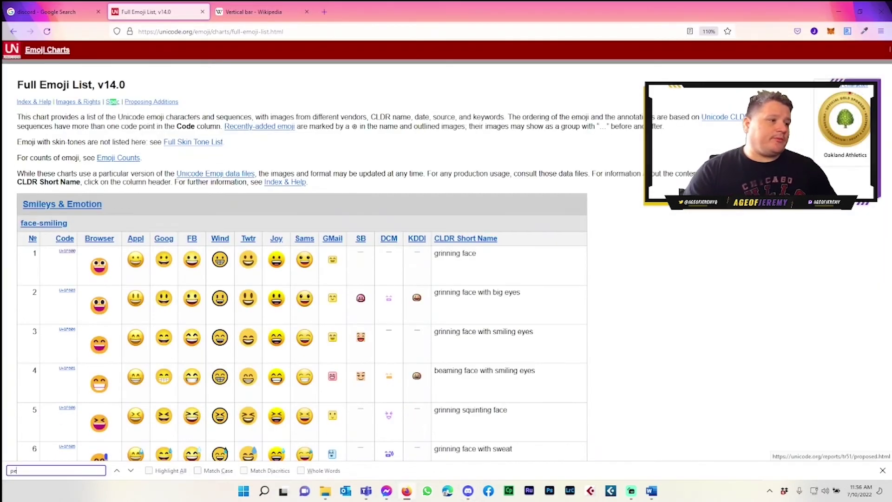
text(ople)
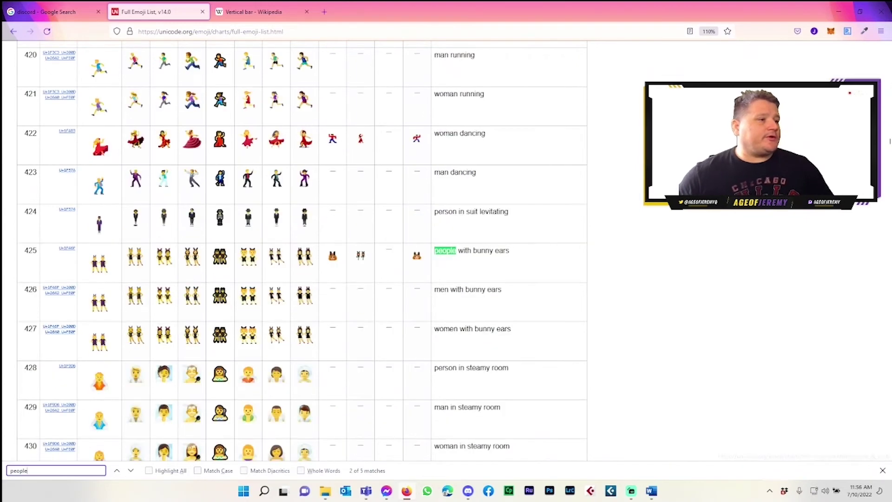
key(Return)
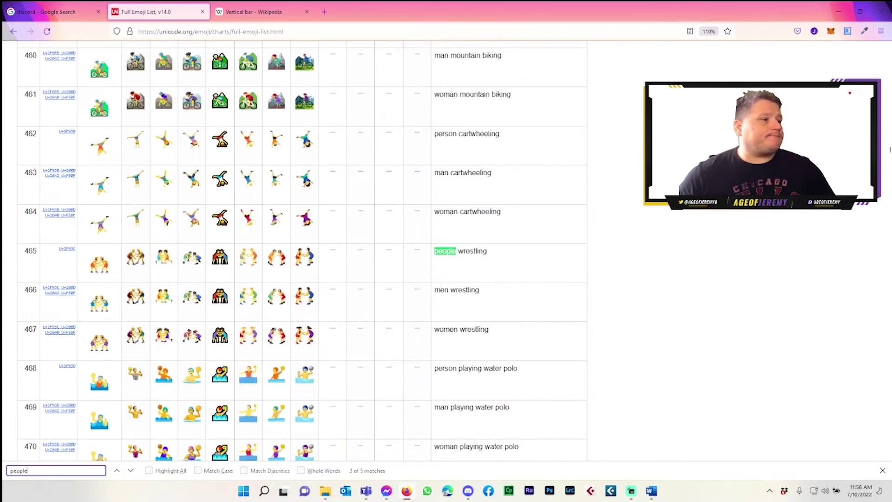
key(Return)
key(Return)
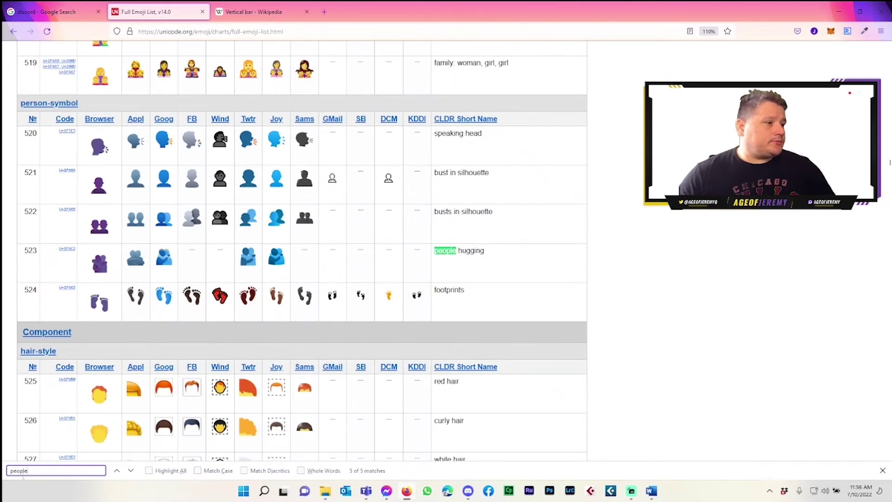
key(ctrl+f)
text(party)
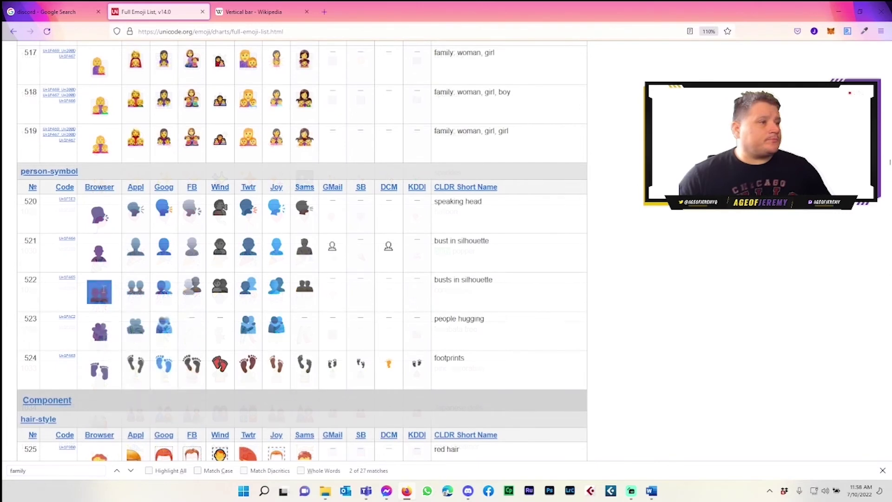
Copy the "busts in silhouette" emoji from the Browser column of row 522 in the emoji list.
right_click(103, 294)
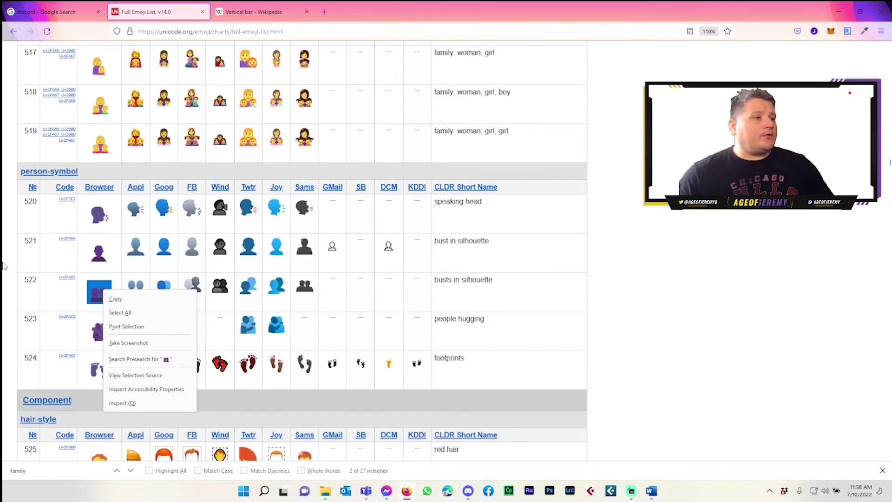
click(78, 282)
drag(111, 291, 76, 291)
right_click(97, 294)
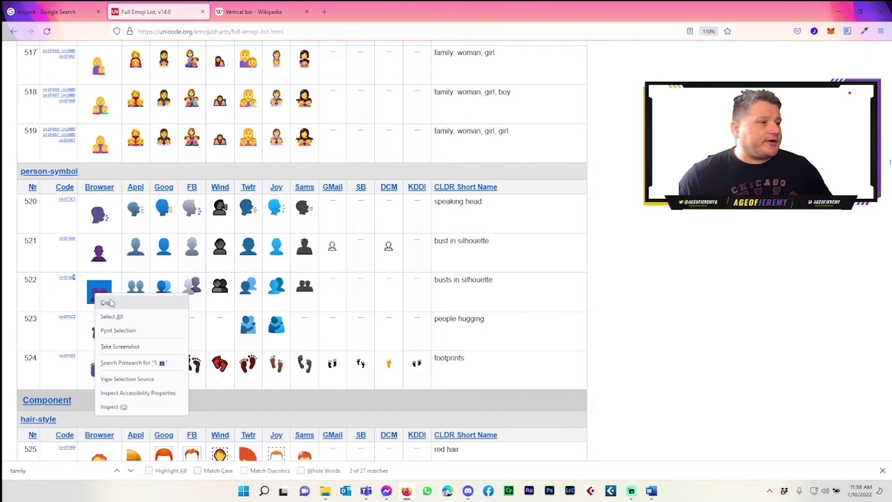
click(107, 303)
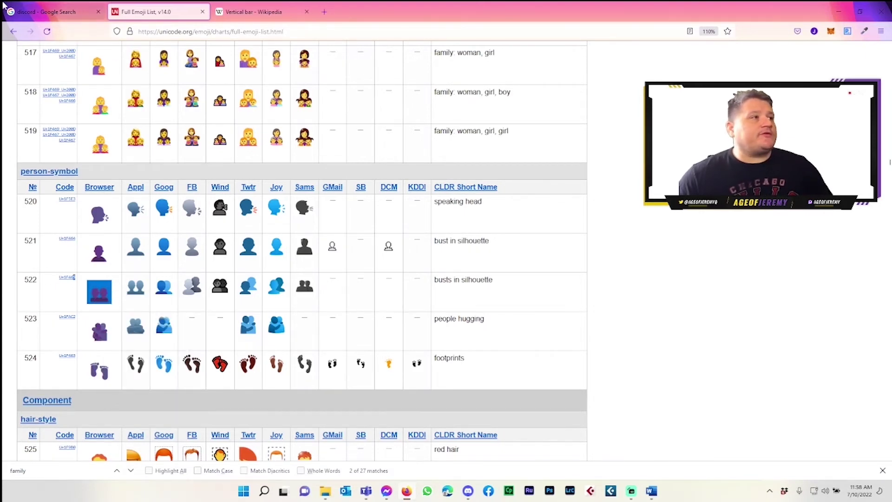
Switch to Discord, paste the copied emoji before the vertical bar in the find-to-party channel's name, save it and close the settings.
click(48, 10)
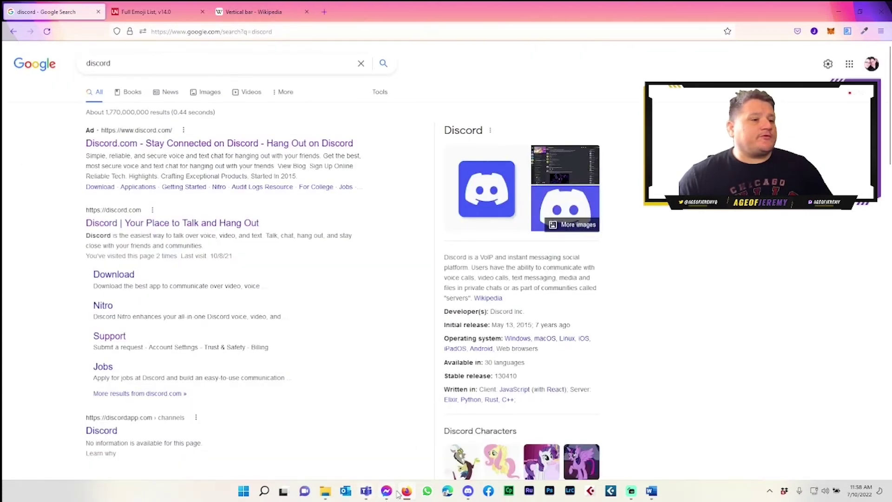
click(469, 491)
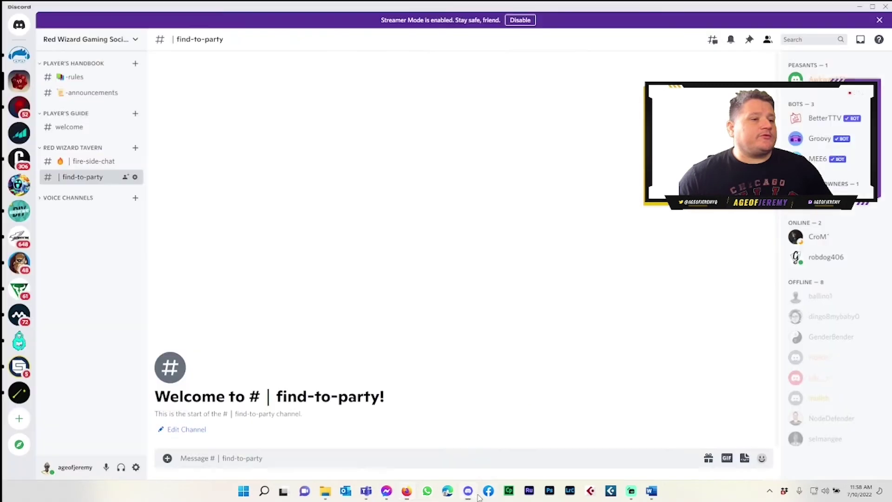
right_click(76, 188)
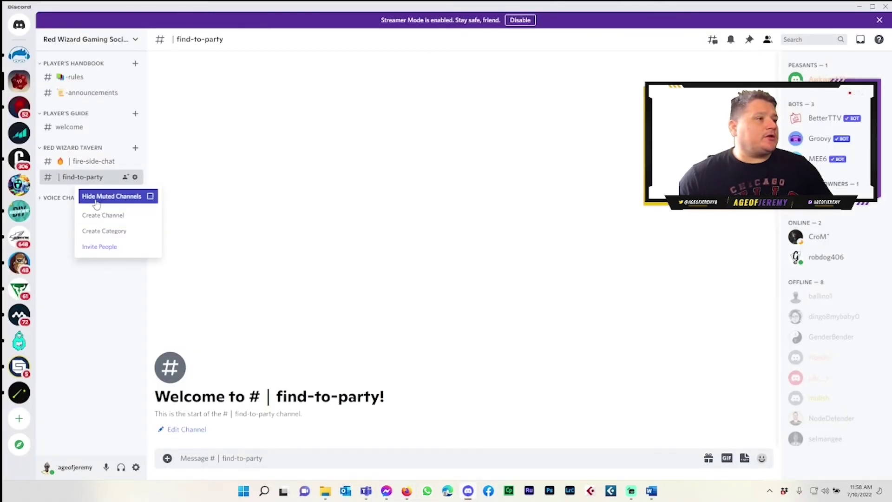
right_click(75, 180)
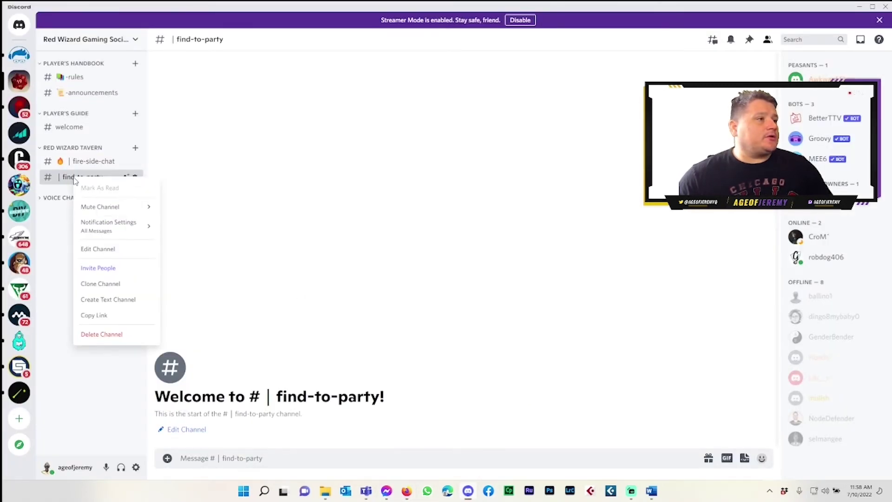
click(102, 249)
click(334, 79)
key(ctrl+v)
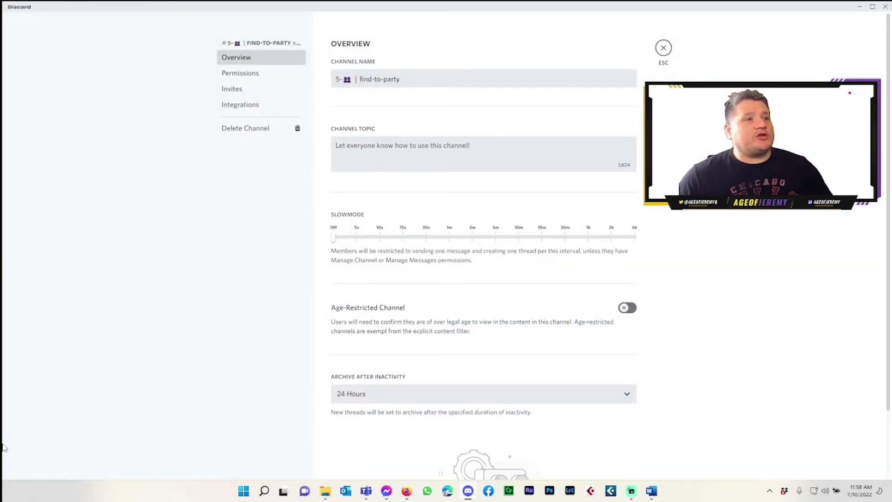
click(663, 47)
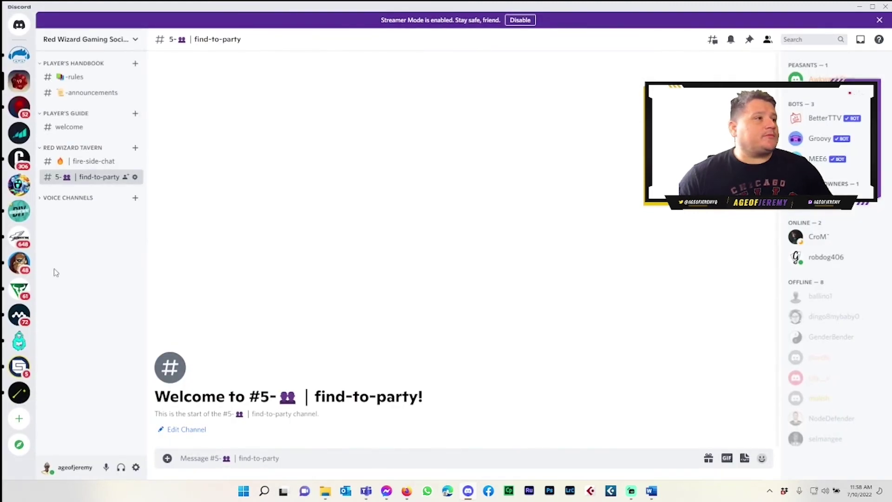
Remove the stray "5-" before the emoji in the find-to-party channel's name, save the change and close the channel settings.
right_click(59, 176)
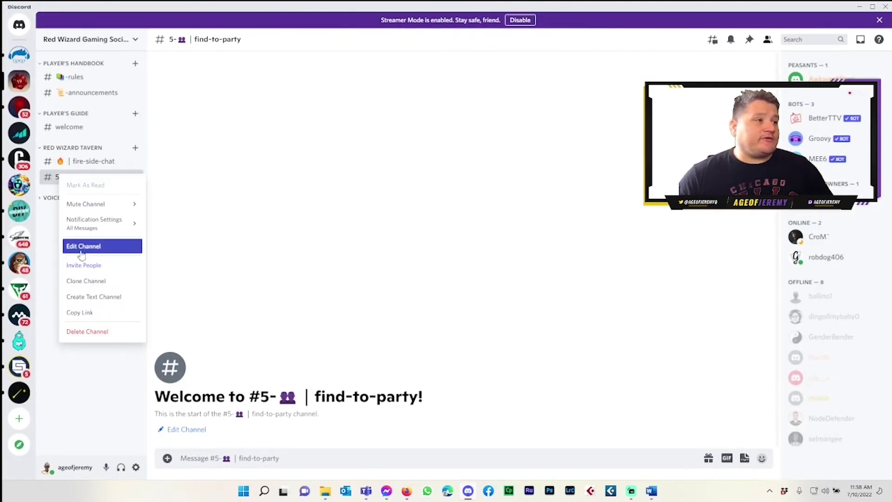
click(86, 246)
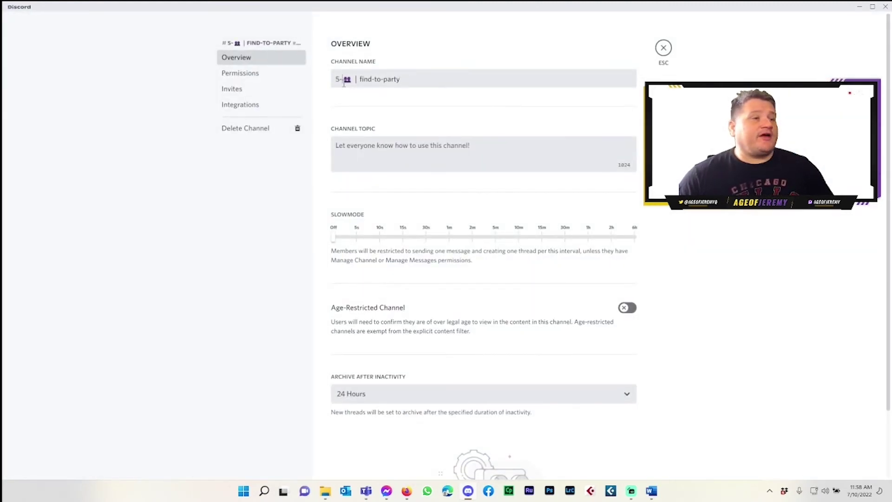
key(BackSpace)
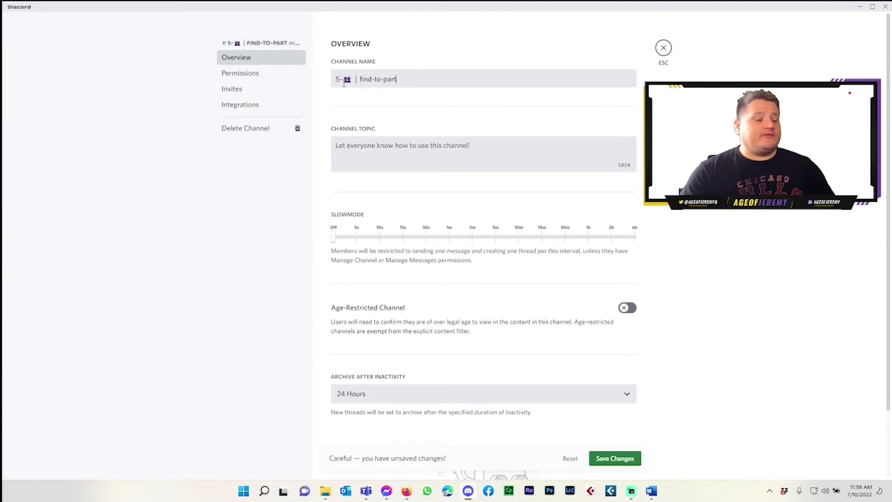
text(y)
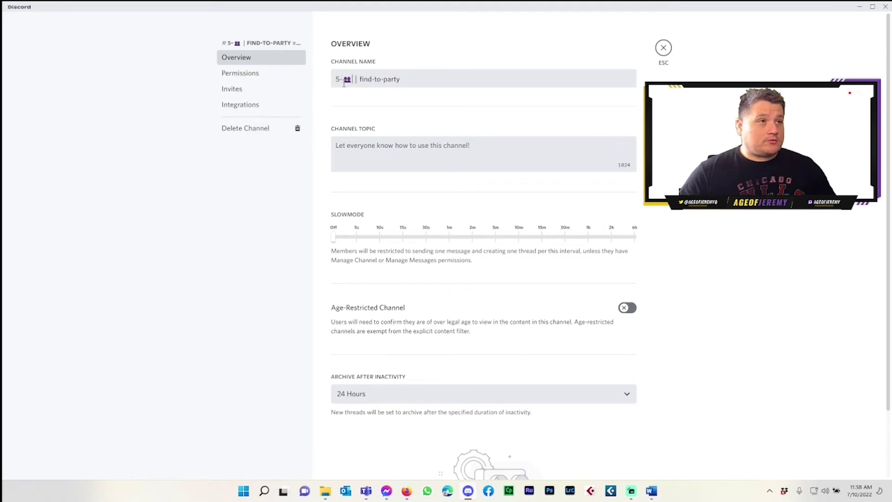
key(BackSpace)
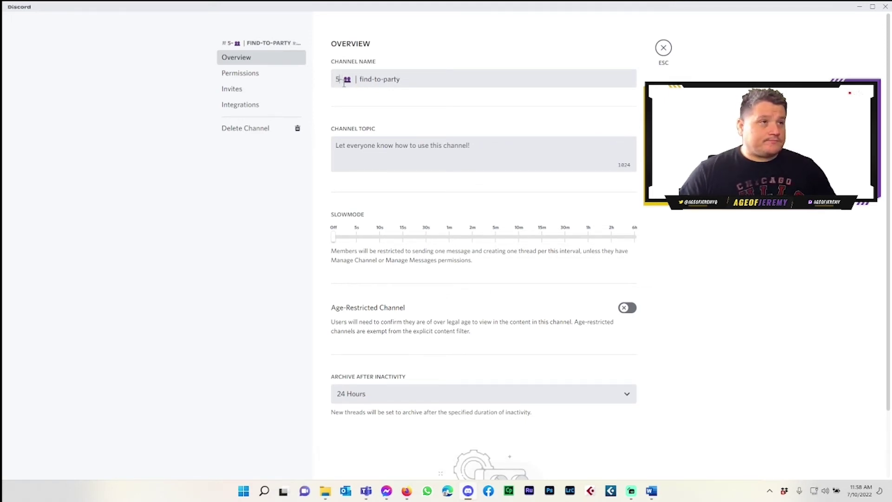
key(BackSpace)
key(BackSpace)
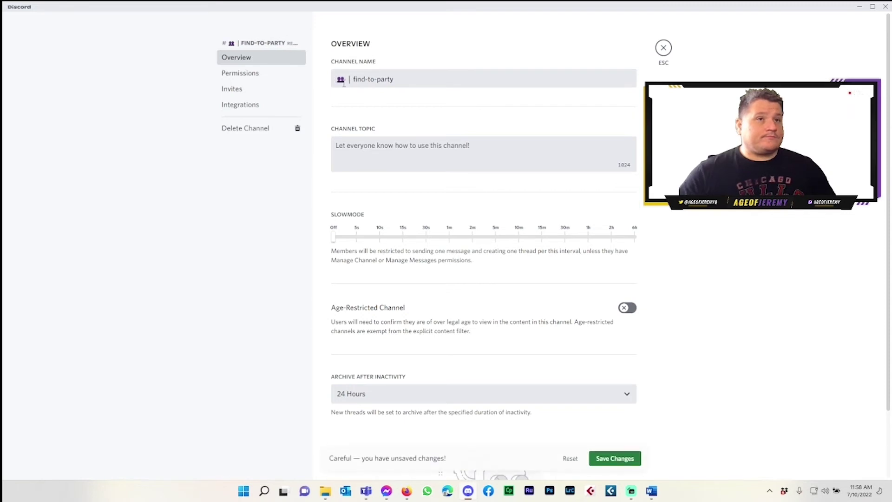
key(Return)
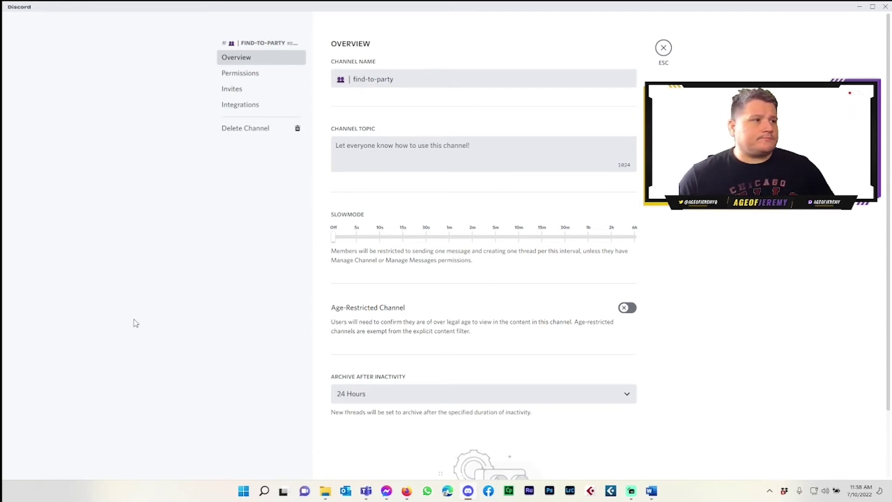
click(665, 47)
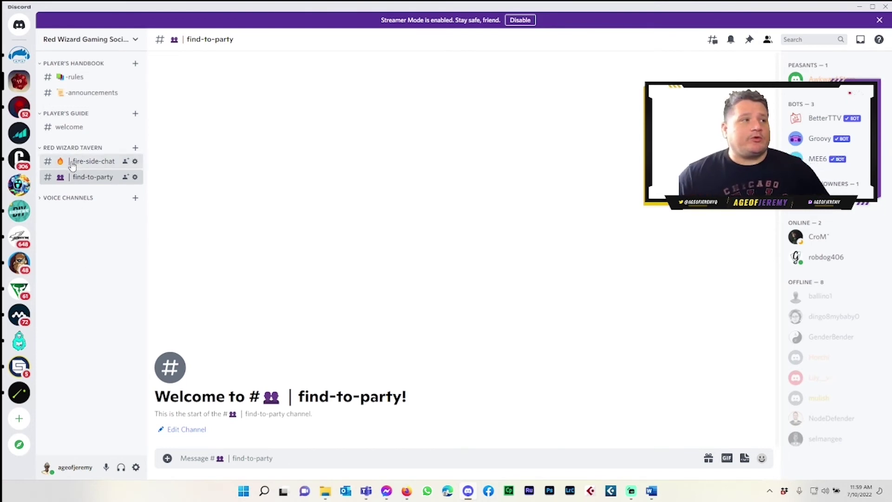
Create a non-private category named "Riot Games" on the Red Wizard server.
right_click(70, 147)
click(84, 372)
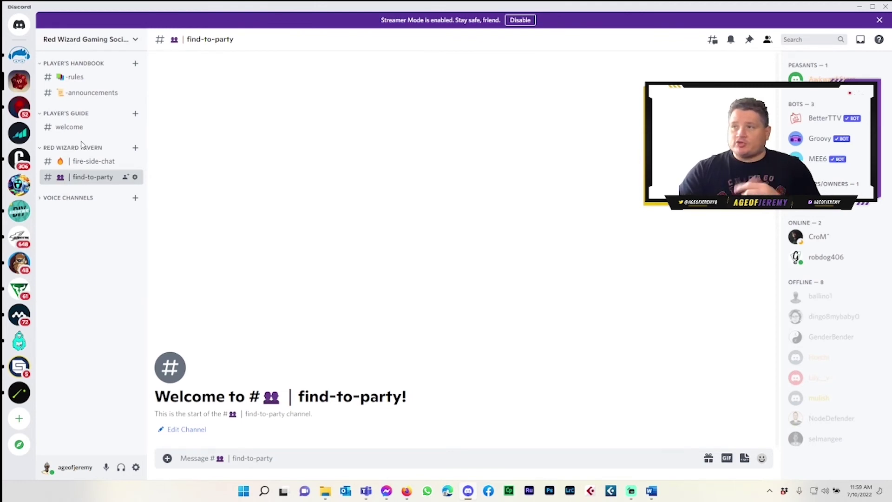
click(79, 47)
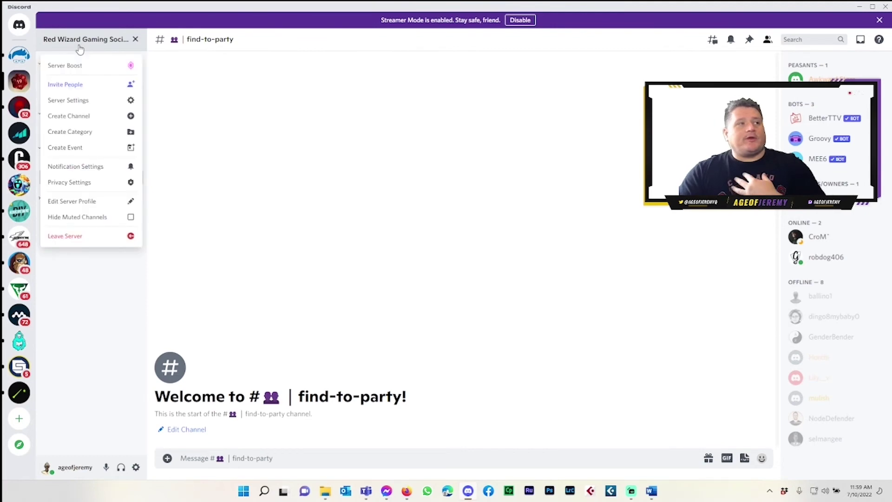
click(96, 133)
text(Riot)
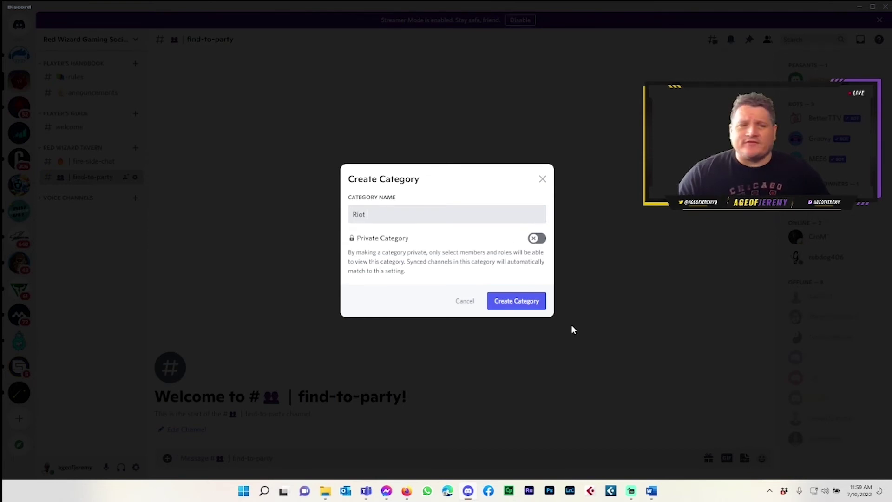
text(Games)
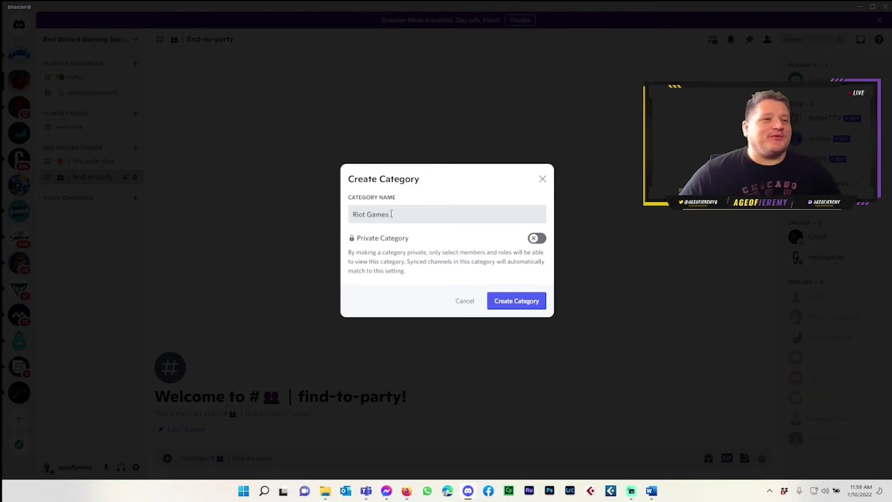
click(528, 302)
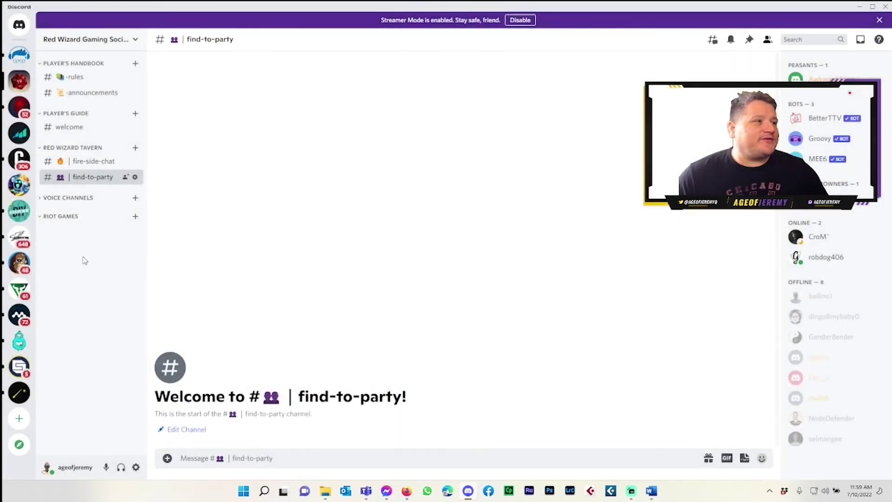
Open the permission settings of the Riot Games category.
click(51, 218)
right_click(70, 218)
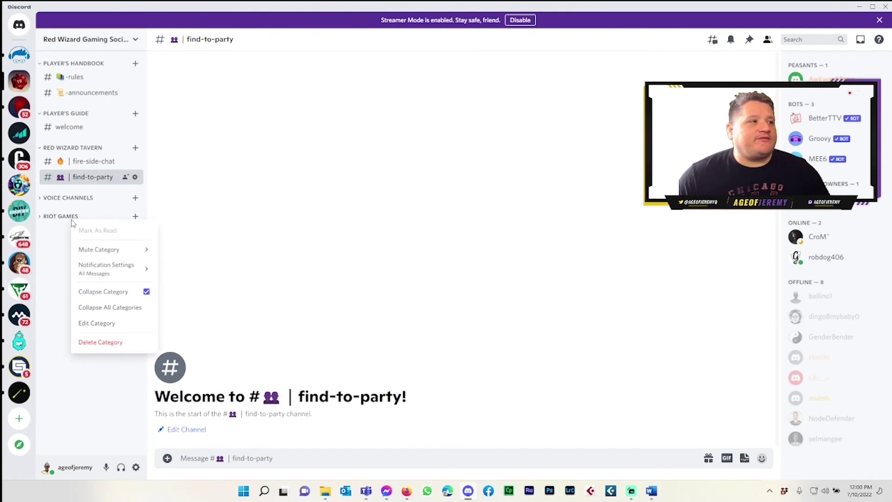
click(105, 325)
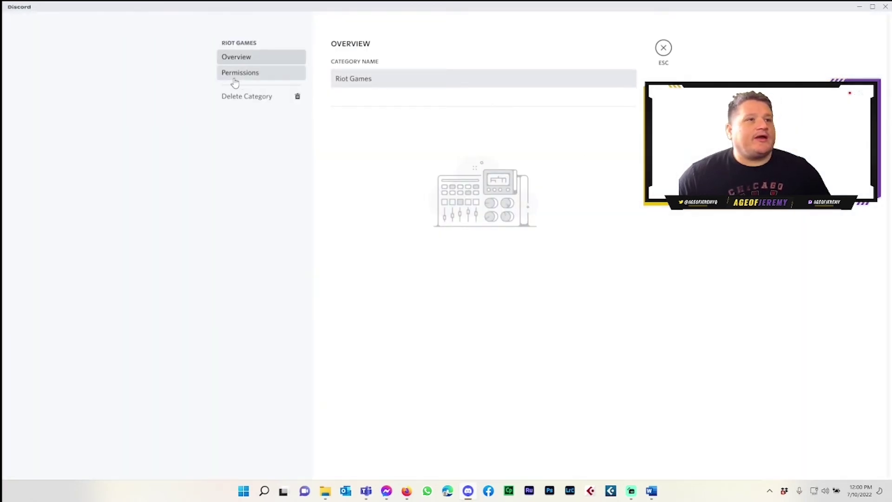
click(234, 81)
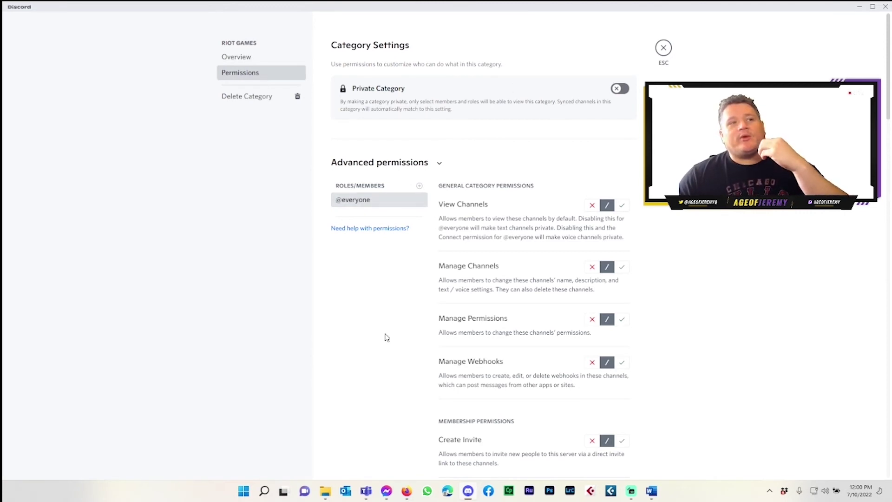
Close the category settings and create a non-private text channel named "valorant" in the Riot Games category.
click(664, 48)
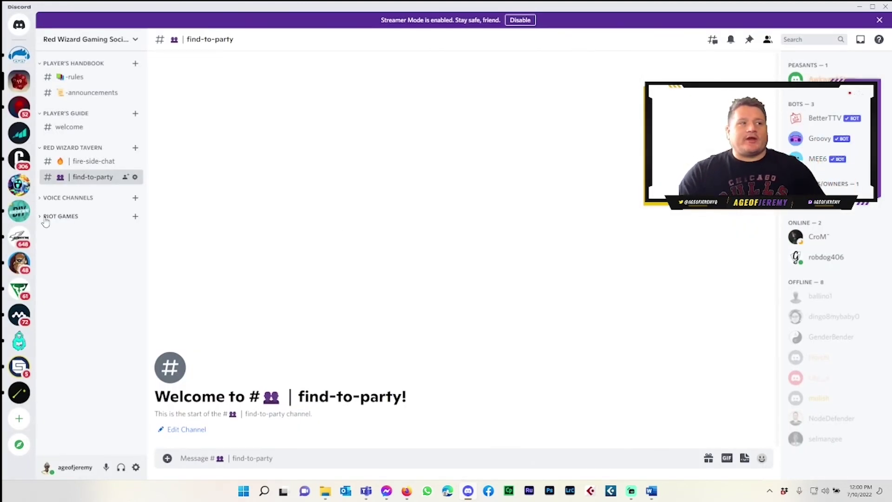
right_click(137, 221)
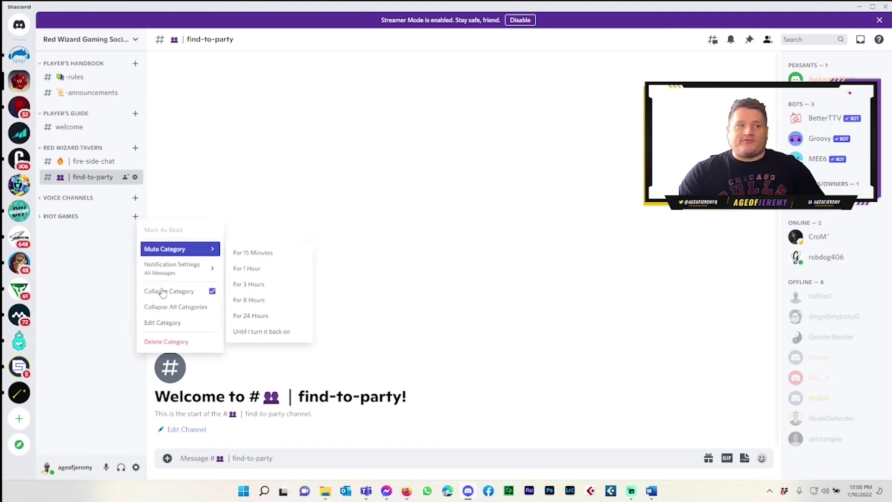
click(87, 257)
click(135, 216)
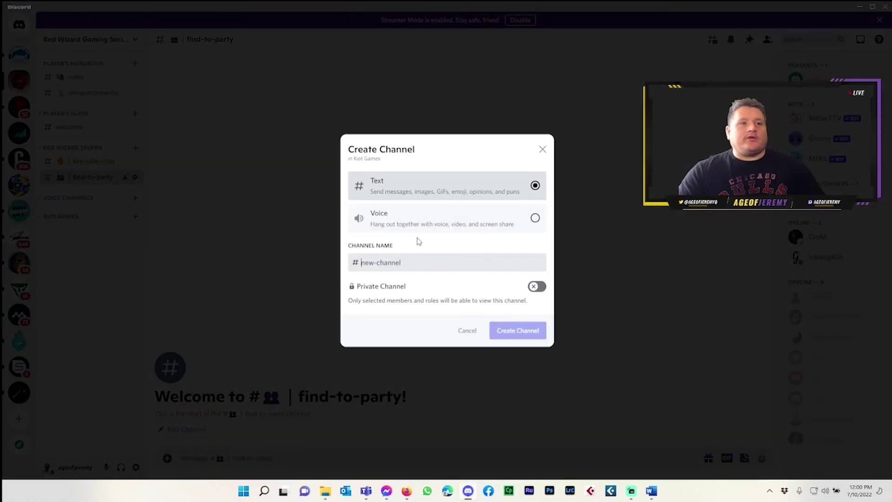
text(val)
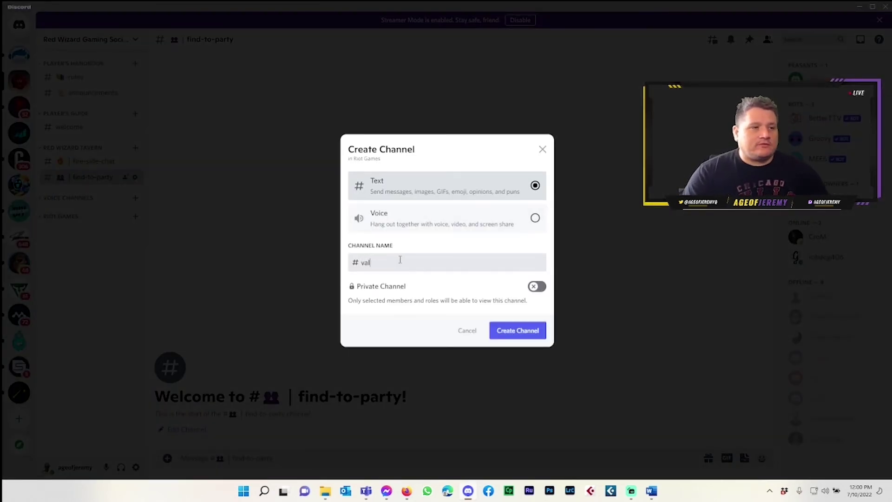
text(orant)
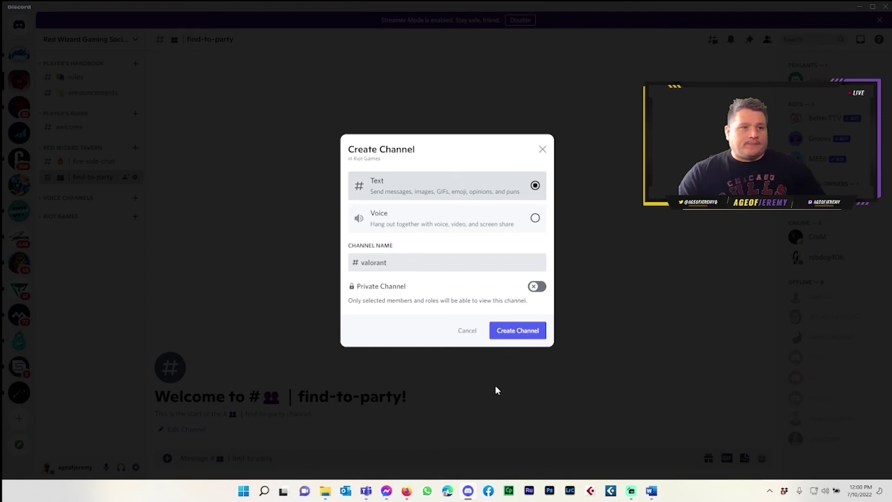
click(514, 337)
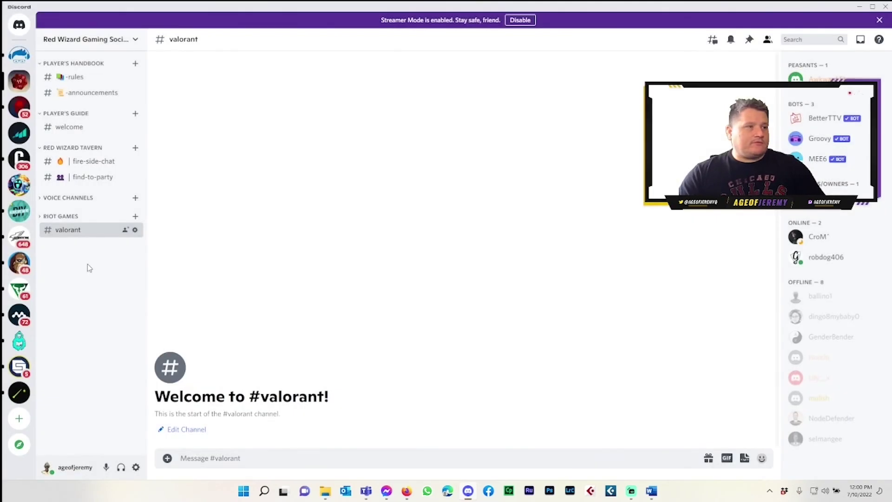
Switch to Firefox and search the Full Emoji List page for "gun" and "weapons".
right_click(76, 218)
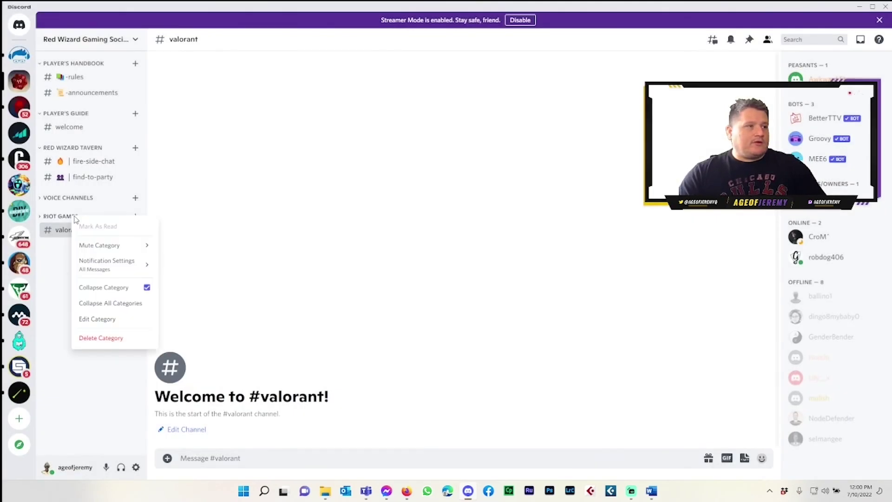
click(66, 263)
click(406, 491)
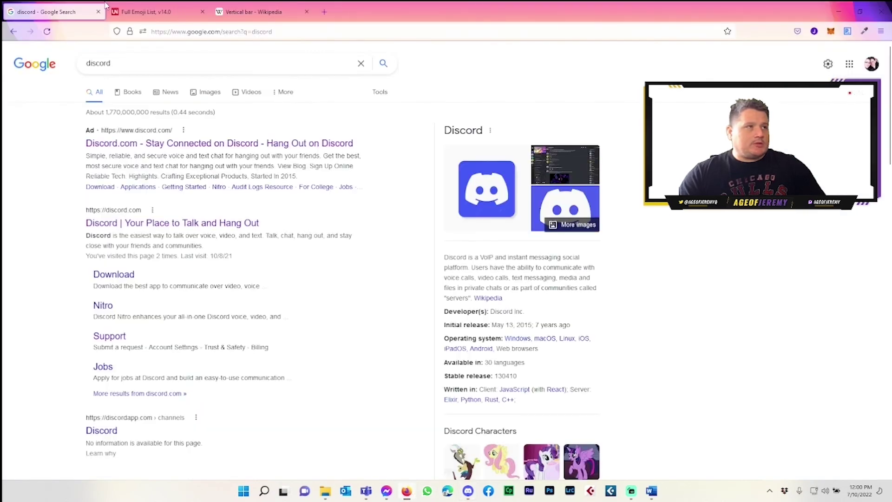
click(147, 11)
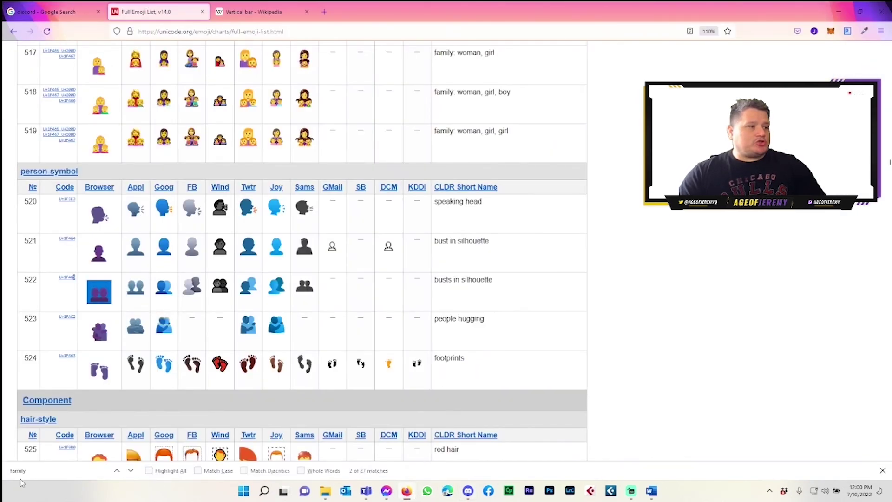
key(ctrl+f)
text(dog)
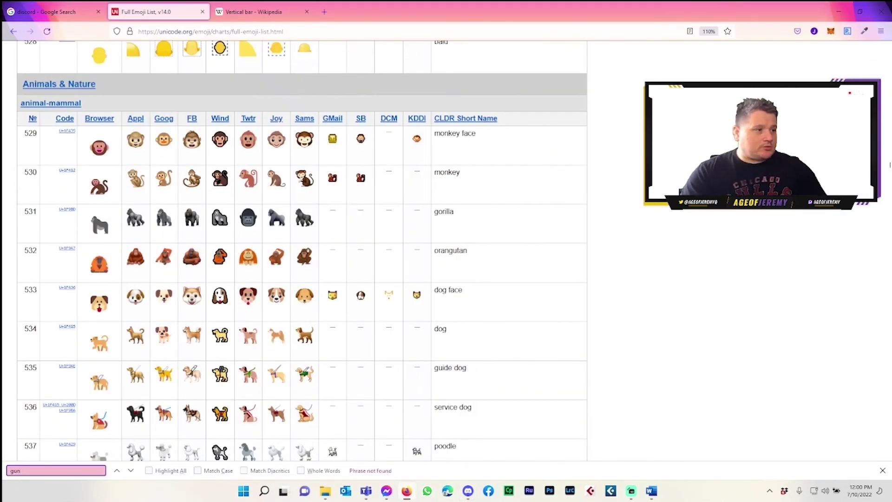
key(BackSpace)
key(BackSpace)
key(BackSpace)
text(weapons)
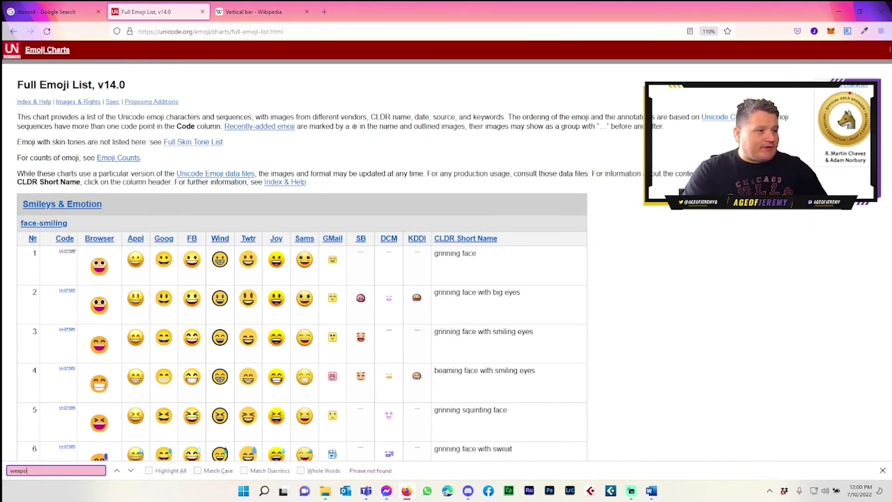
Search the emoji list for "game" and copy the bullseye emoji from the Browser column.
key(BackSpace)
key(BackSpace)
key(BackSpace)
key(BackSpace)
key(BackSpace)
key(BackSpace)
key(BackSpace)
text(f)
key(Return)
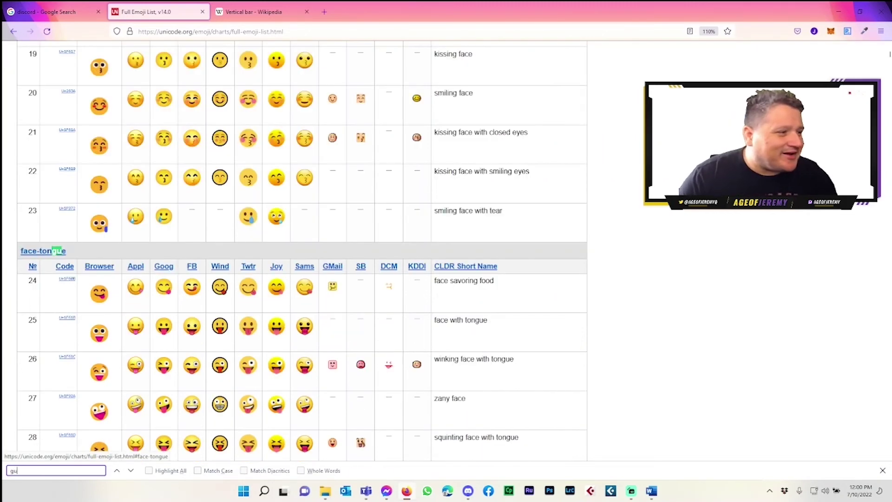
key(BackSpace)
text(game)
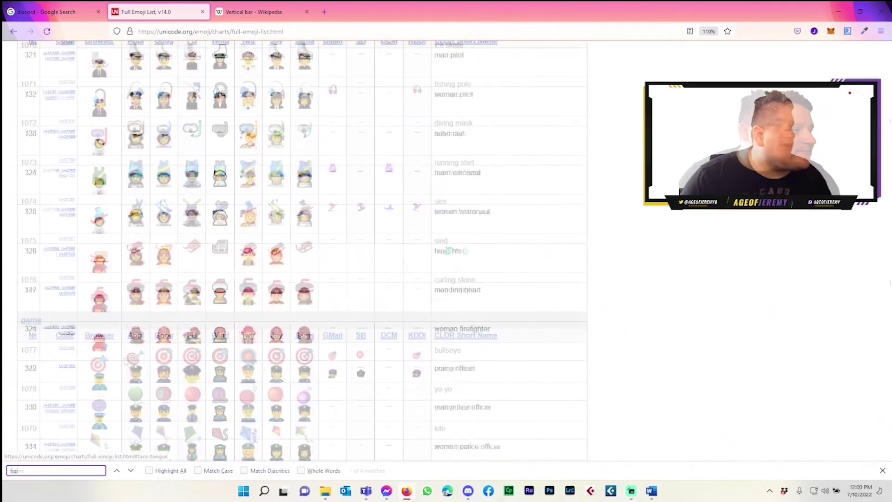
double_click(98, 362)
key(ctrl+c)
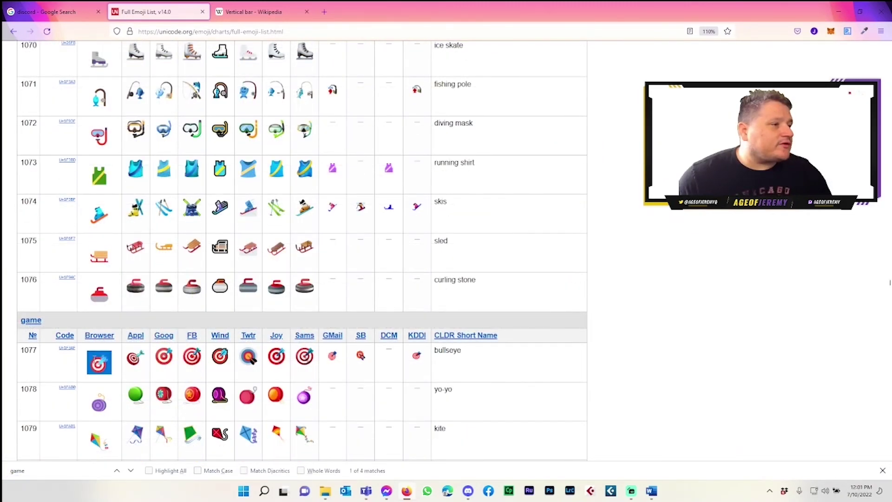
right_click(100, 366)
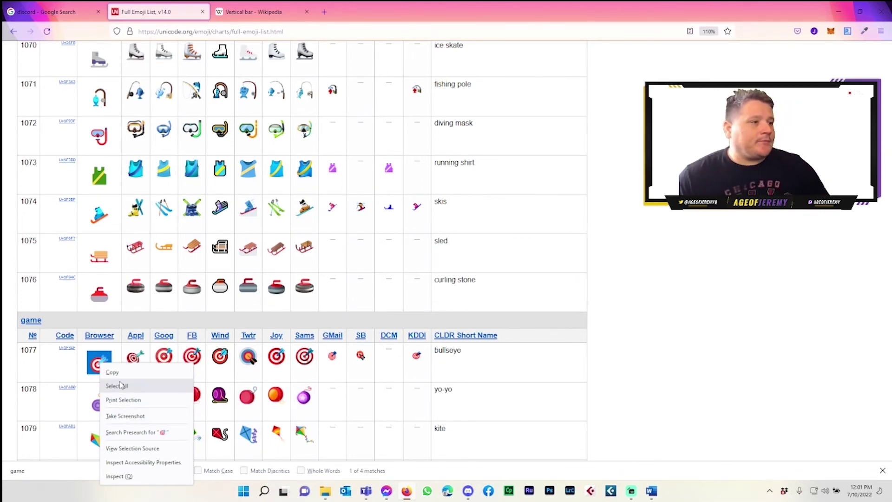
click(112, 372)
click(246, 11)
click(158, 5)
Switch to Discord, paste the bullseye emoji before the valorant channel's name, save the change and close the settings.
mouse_move(392, 494)
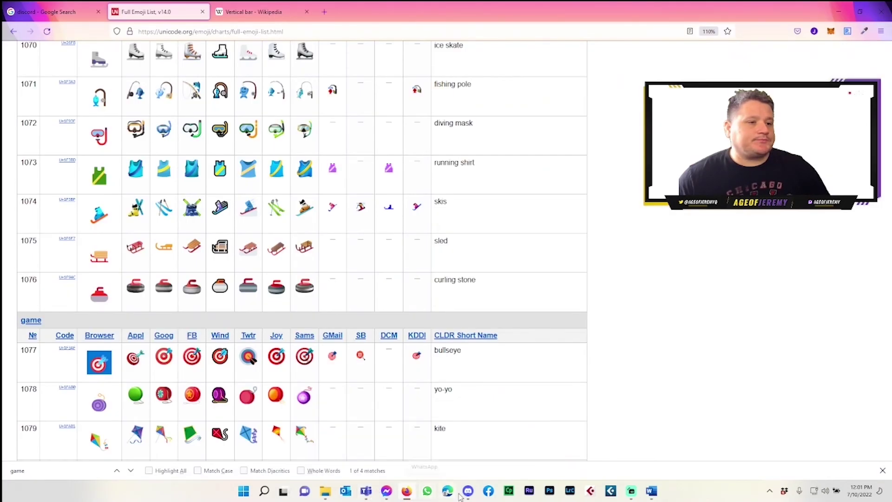
click(468, 491)
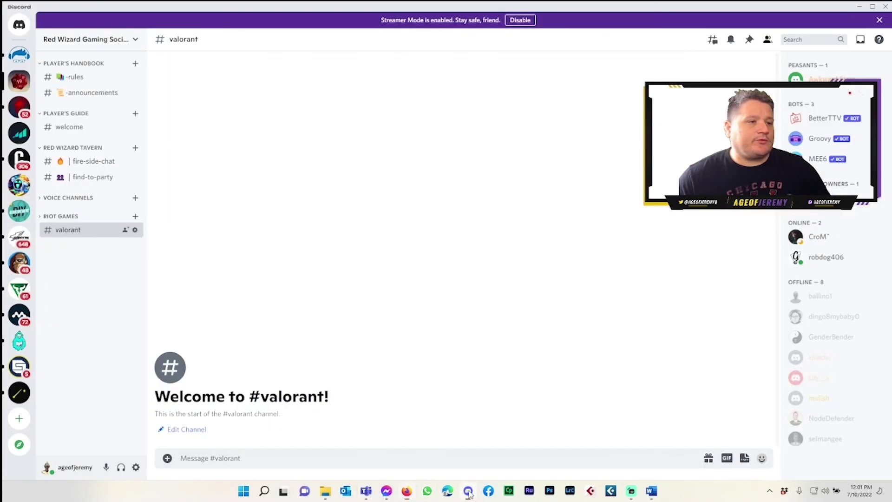
right_click(80, 236)
click(111, 308)
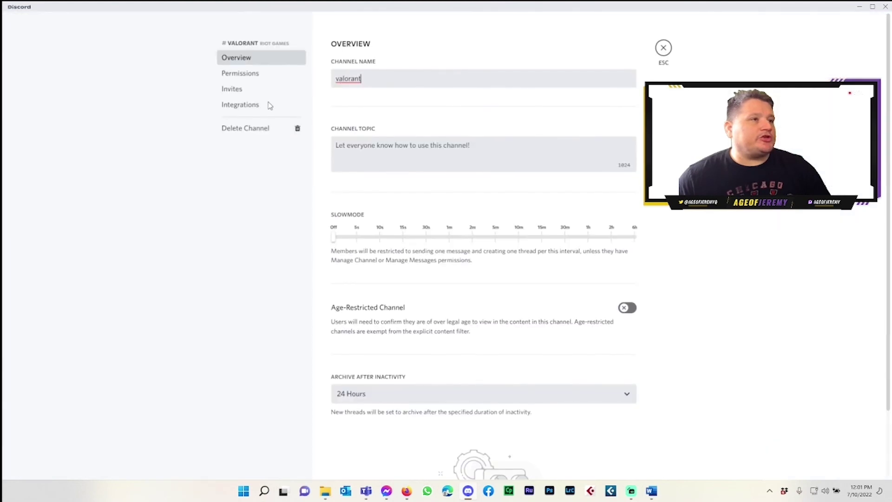
click(335, 78)
key(ctrl+v)
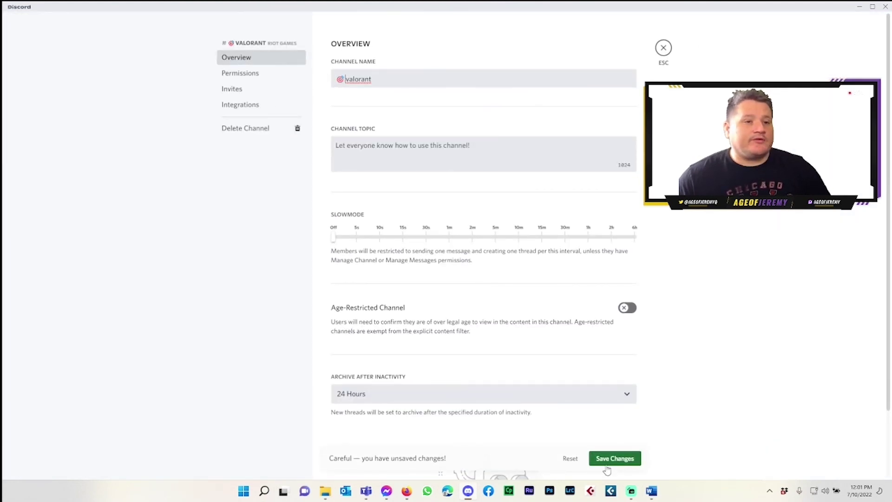
click(605, 460)
click(664, 47)
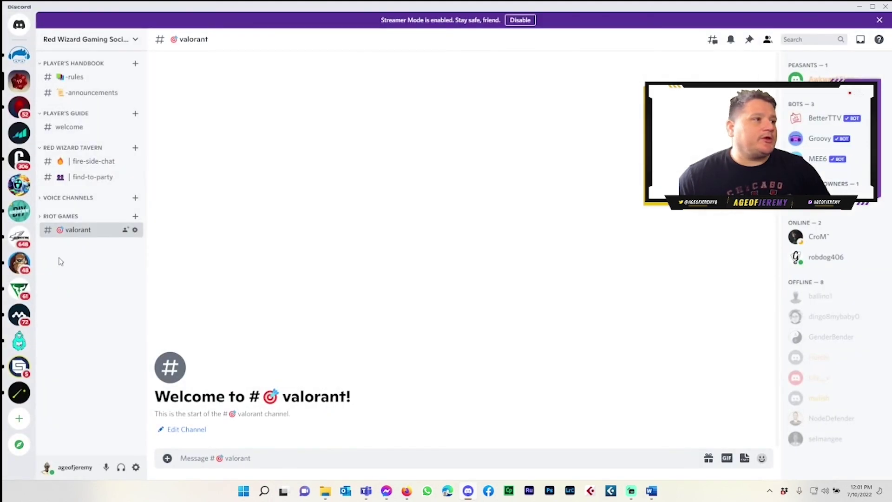
Copy the vertical bar from the find-to-party channel's name and close its settings without changing it.
right_click(59, 179)
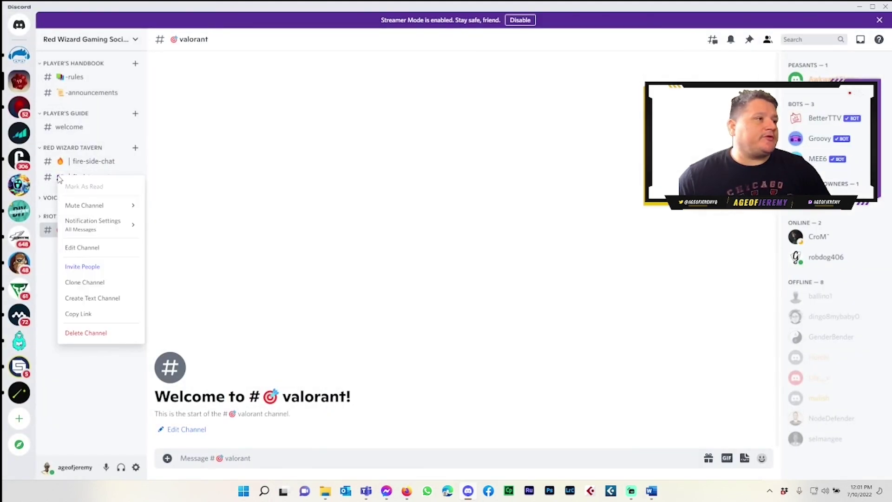
click(98, 251)
click(353, 79)
mouse_move(353, 79)
mouse_down()
mouse_move(336, 79)
mouse_move(365, 79)
mouse_move(346, 79)
mouse_up()
click(353, 79)
click(348, 79)
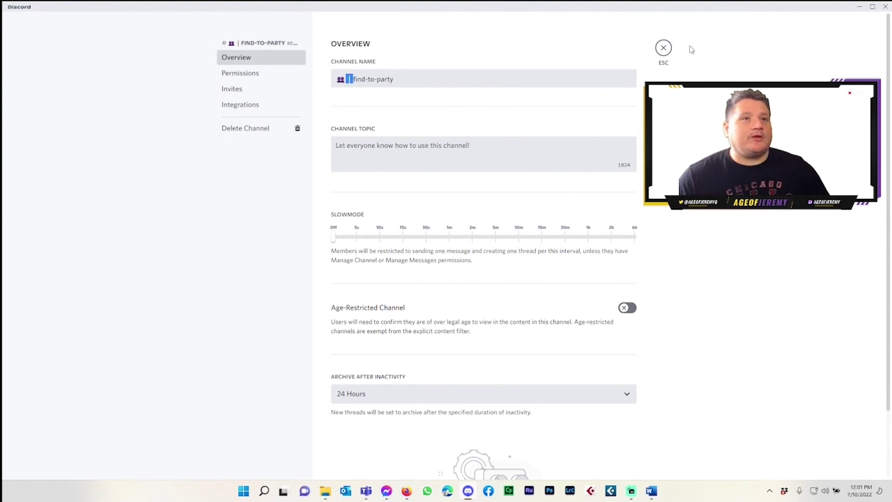
click(663, 48)
Insert the vertical bar between the bullseye emoji and "valorant" in the channel name, save it and close the settings.
right_click(65, 234)
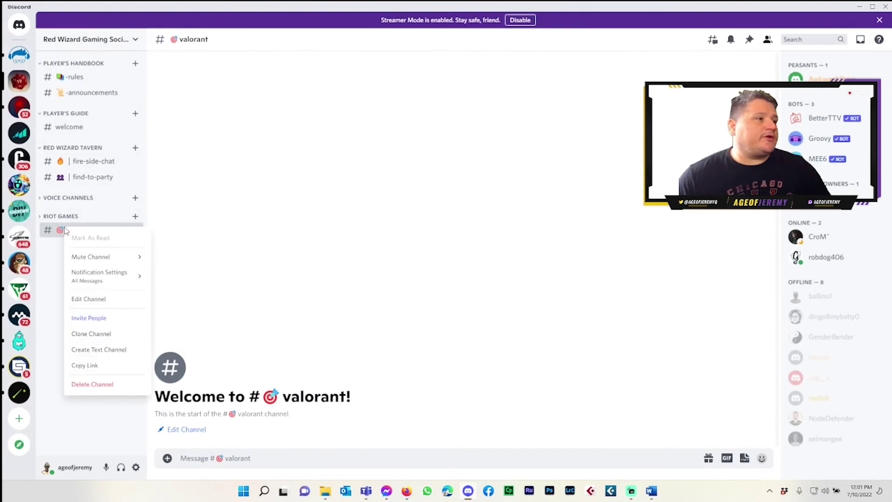
click(264, 239)
click(135, 230)
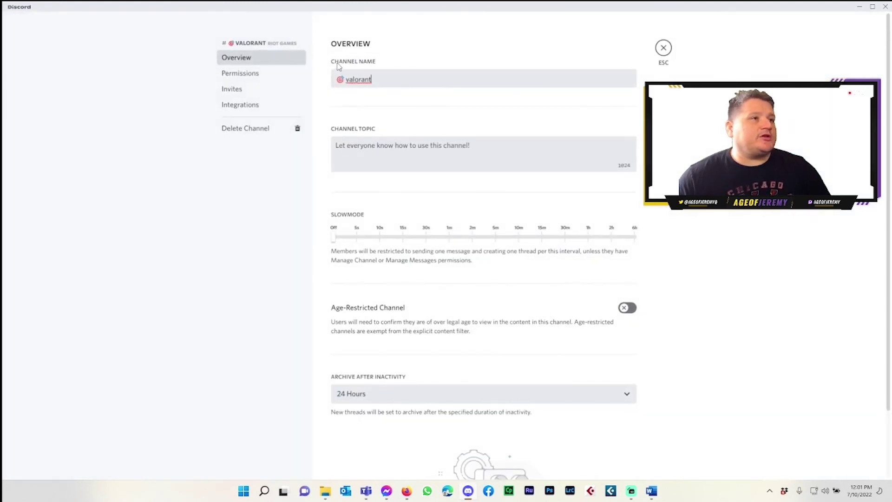
text(|)
click(614, 458)
click(663, 48)
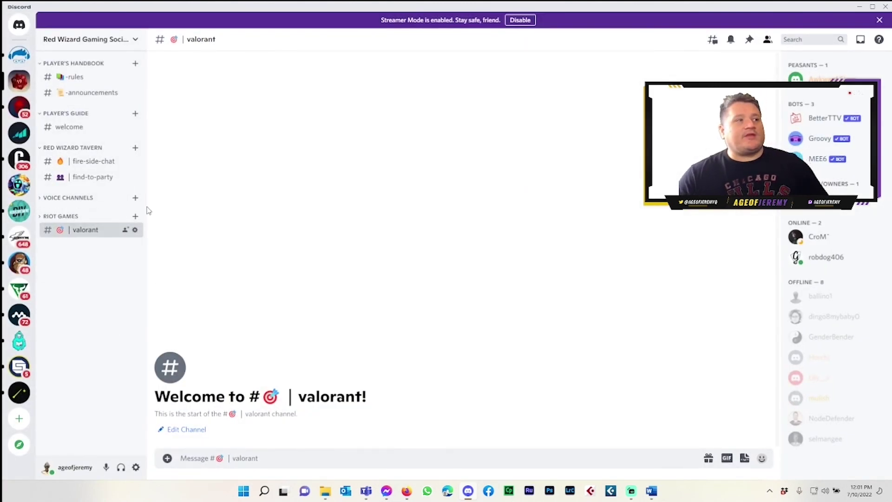
Add a vertical bar before the Riot Games category's name, save the change and close the category settings.
right_click(72, 220)
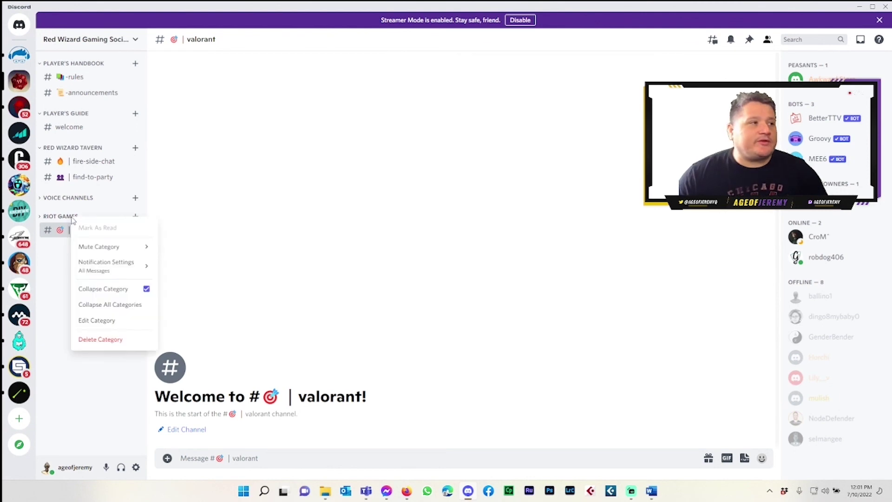
click(117, 325)
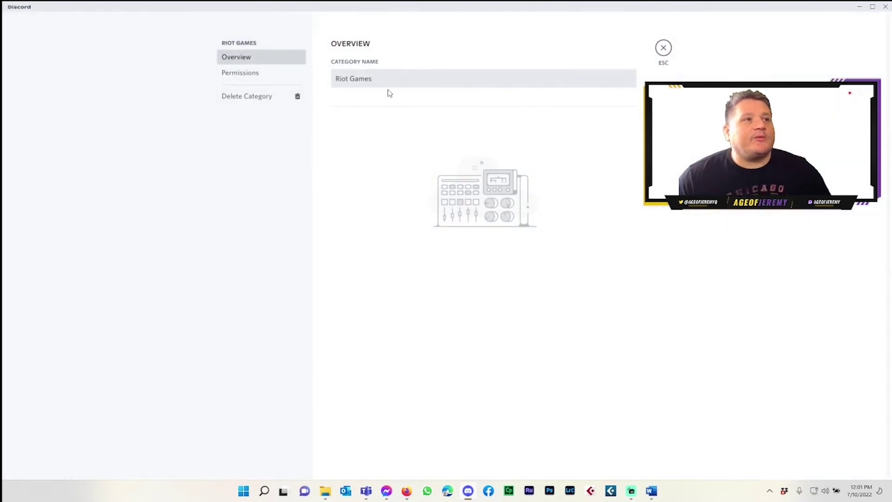
text(|)
key(Return)
click(663, 48)
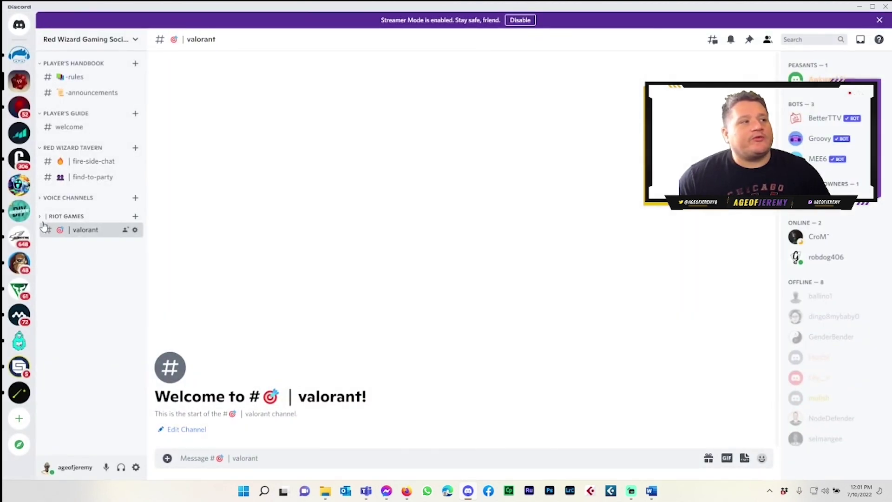